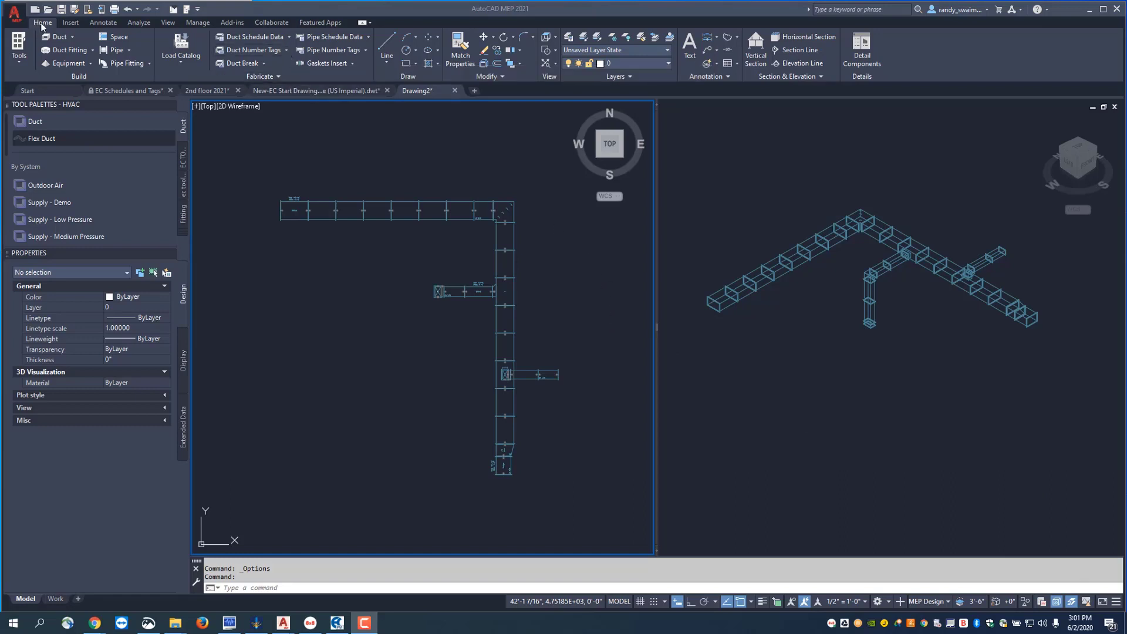
# - Start attaching Duct Part Numbers, keeping numbering scope on the whole run with branches
pyautogui.click(285, 50)
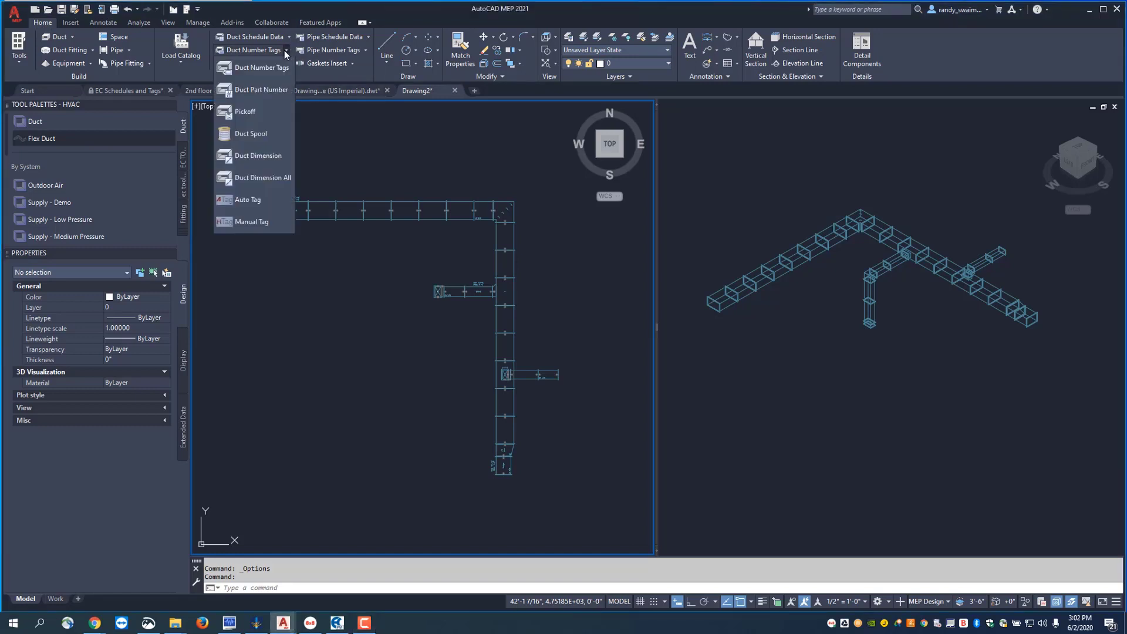
pyautogui.click(238, 93)
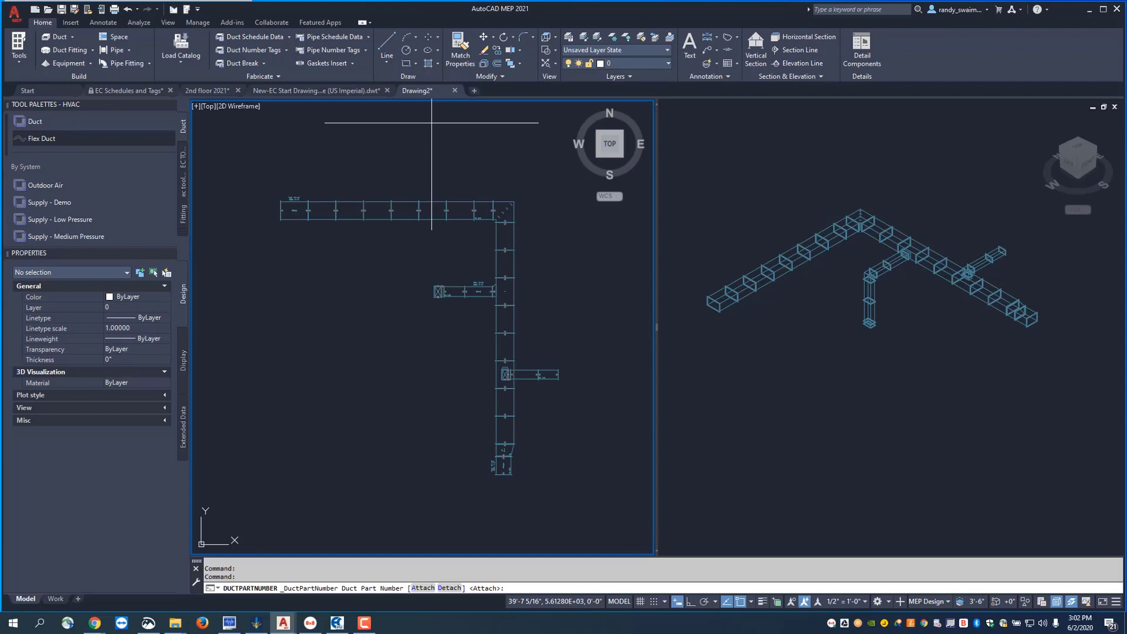
pyautogui.press('Return')
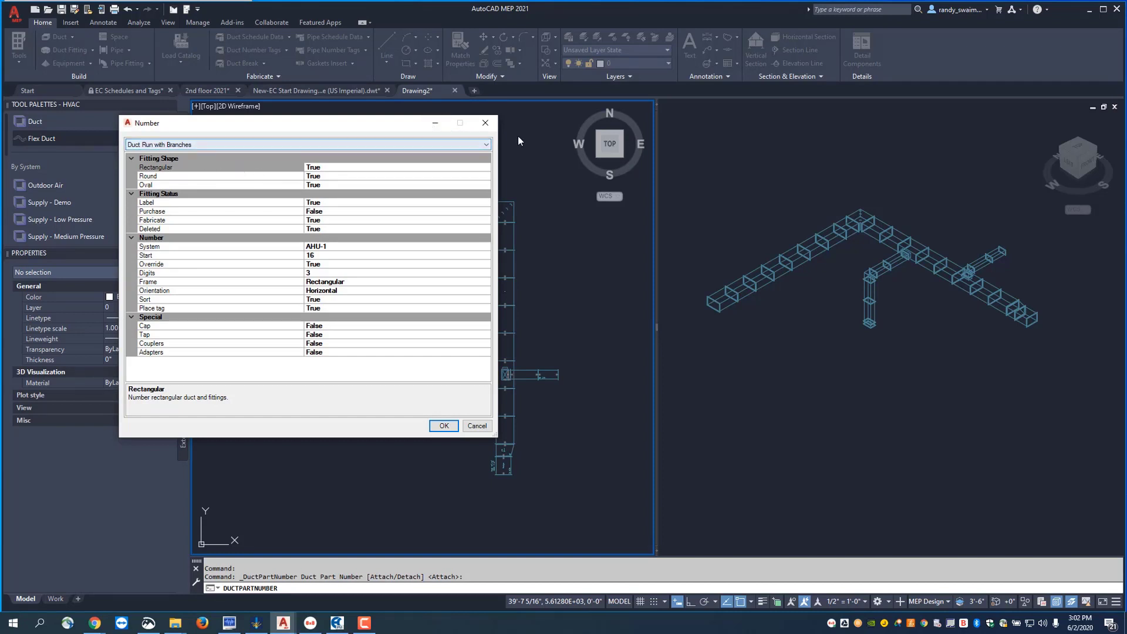
pyautogui.click(488, 145)
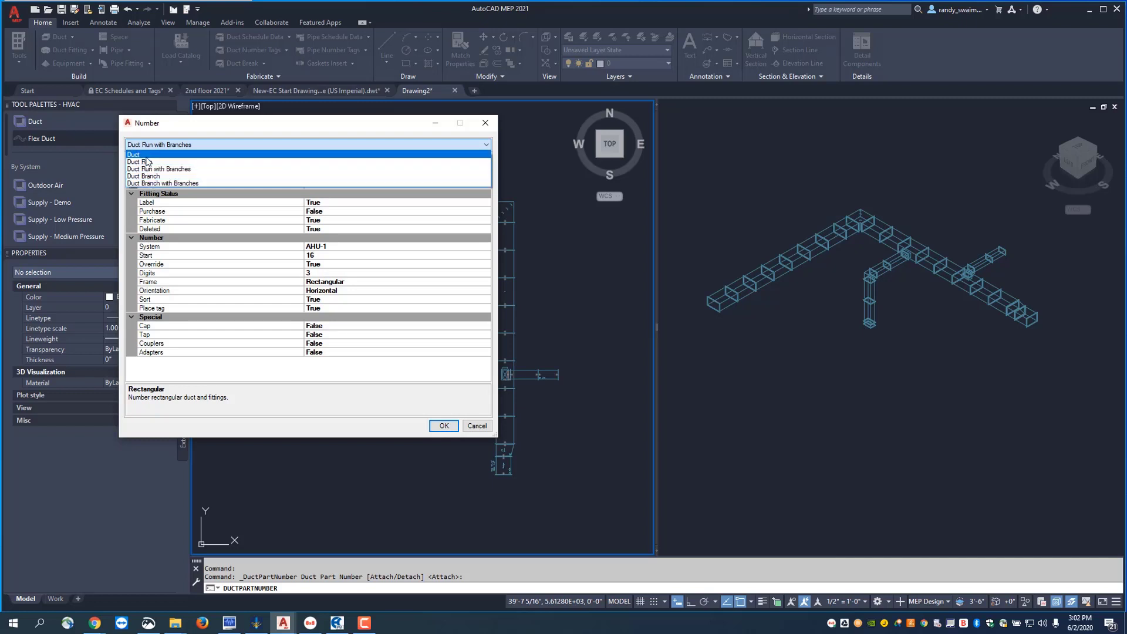
pyautogui.click(164, 145)
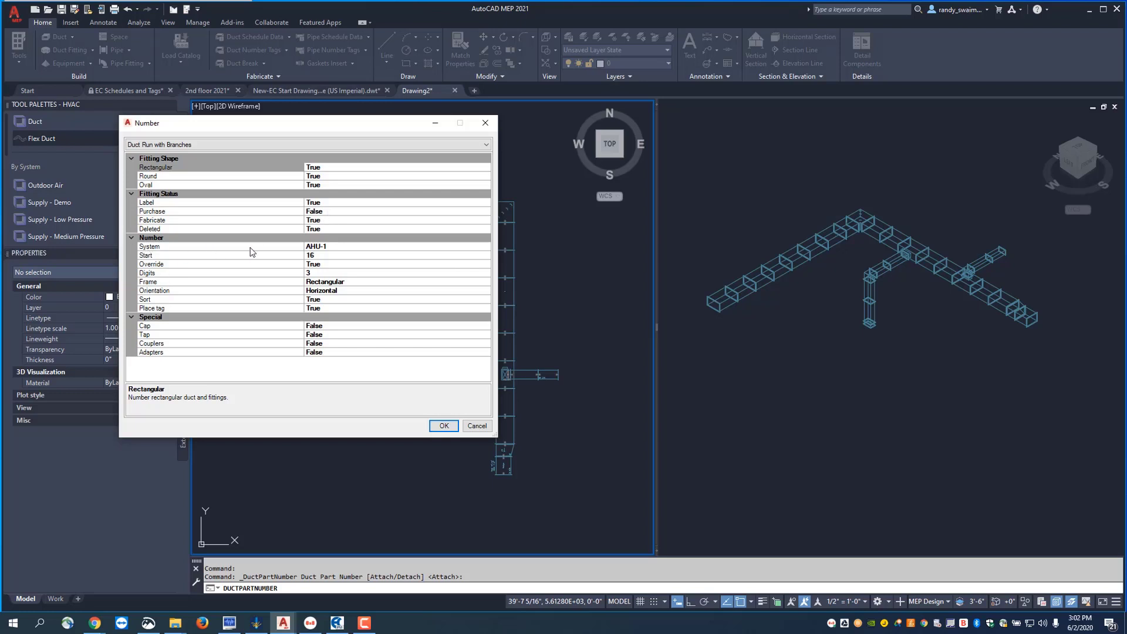
# - Change the Number dialog's start value from 16 to 1 and keep Rectangular tag frames
pyautogui.click(320, 254)
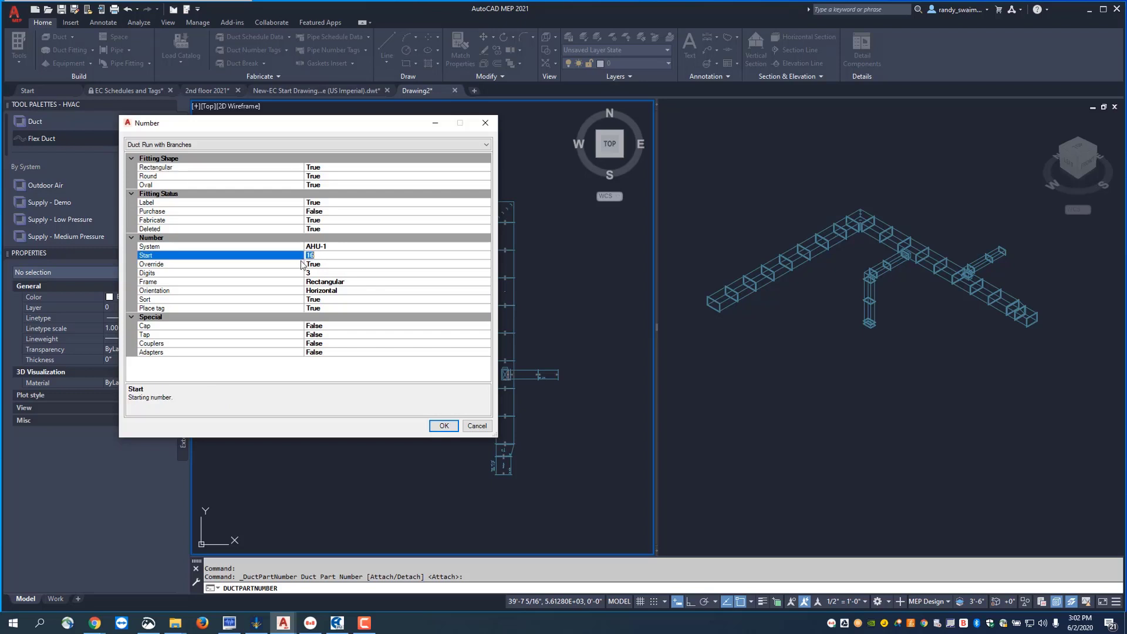
pyautogui.write('1')
pyautogui.click(372, 284)
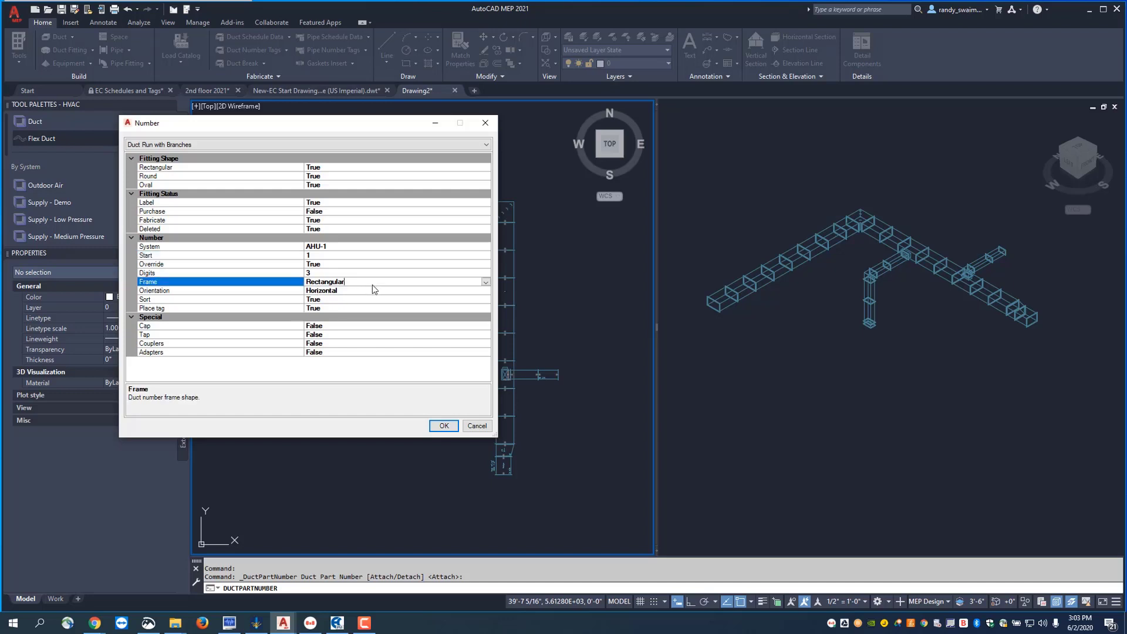
pyautogui.click(486, 282)
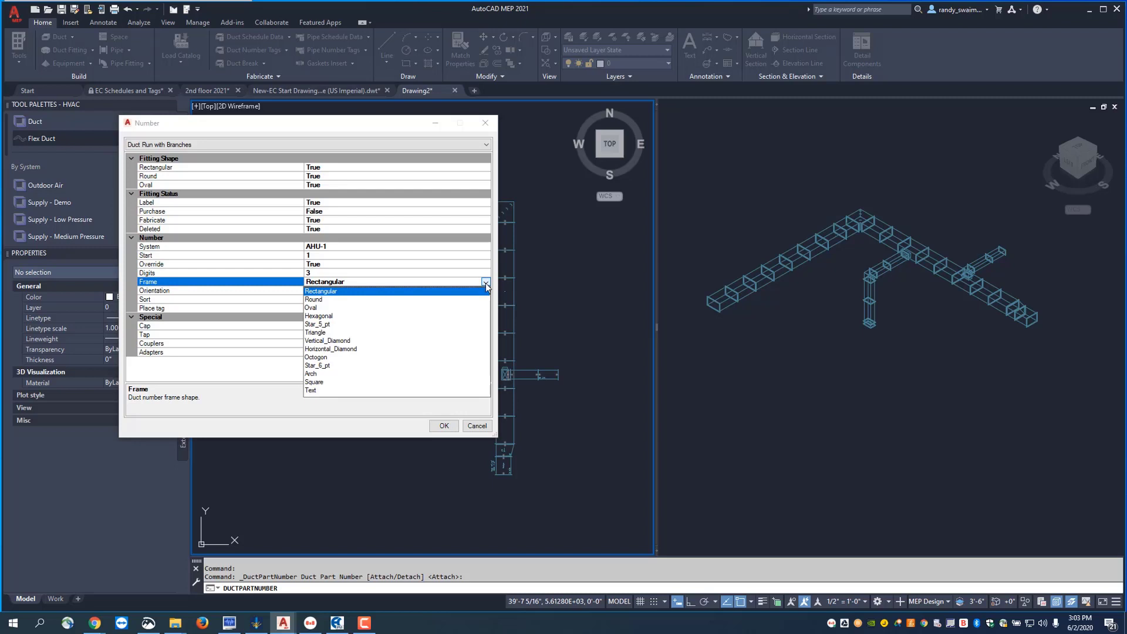
pyautogui.click(487, 283)
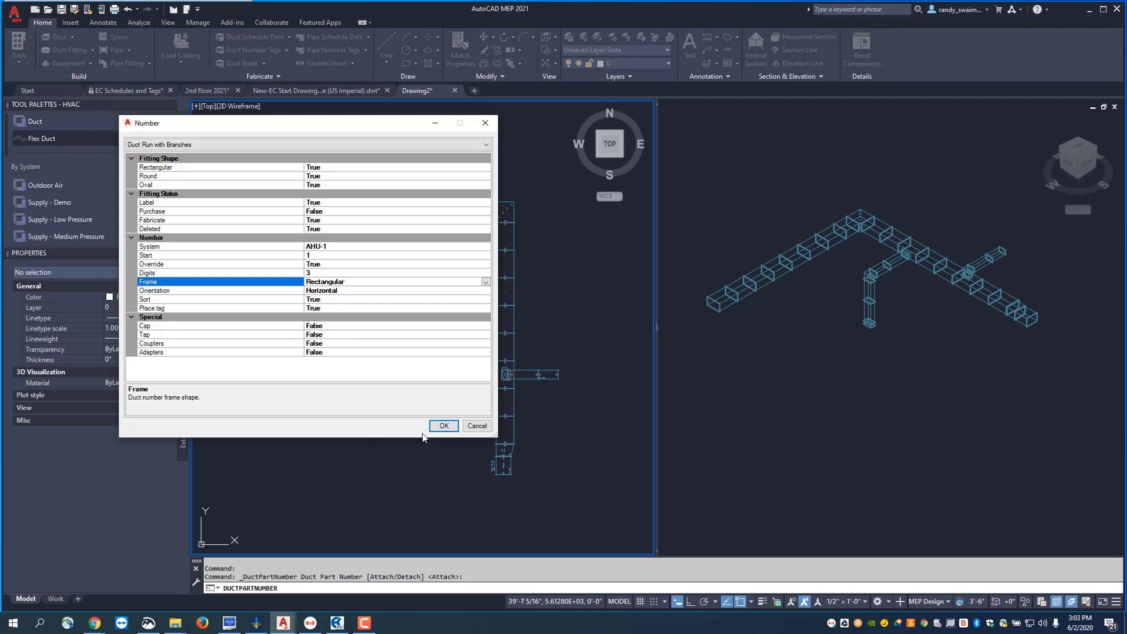
# - Apply the numbering to the picked AHU-1 duct run, producing tags 001, 010, 011 and 012
pyautogui.click(443, 425)
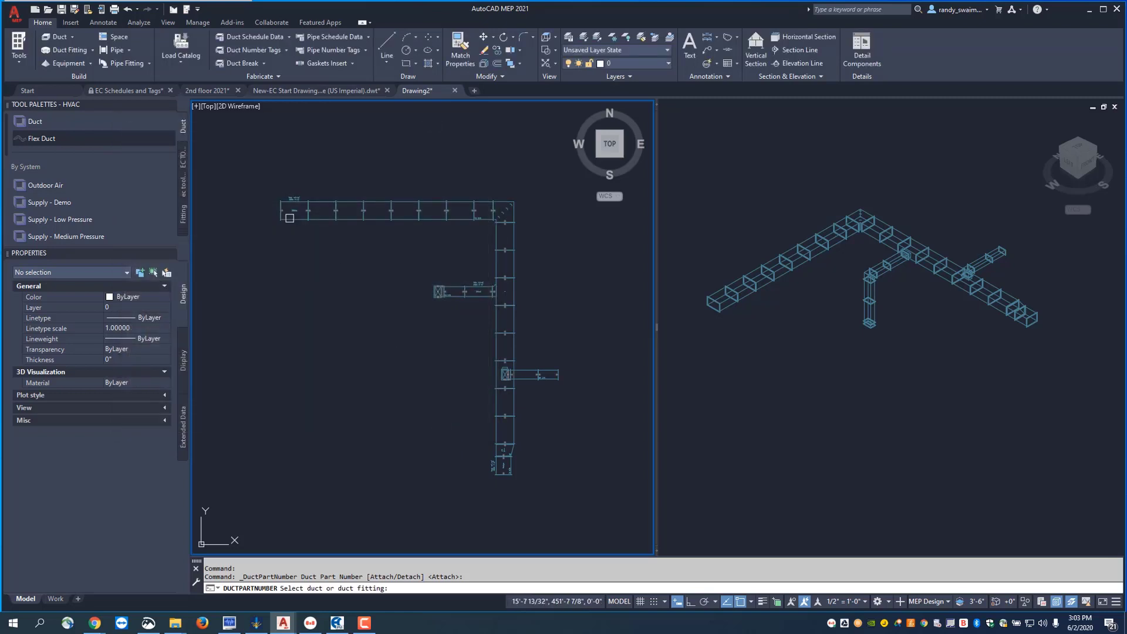
pyautogui.click(288, 219)
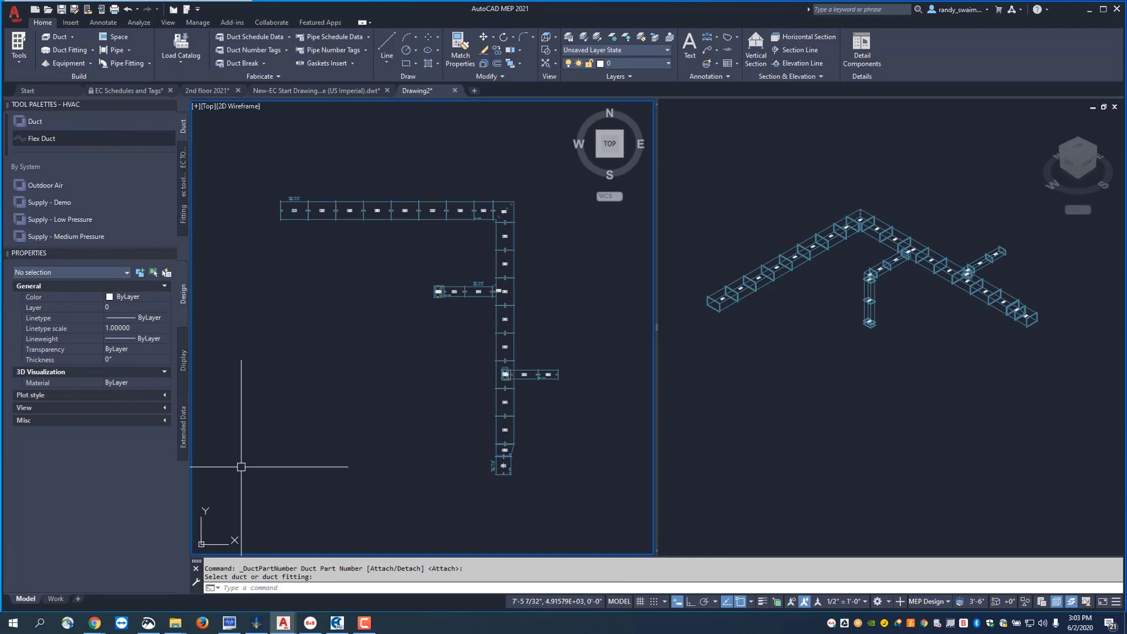
pyautogui.scroll(5, 528, 276)
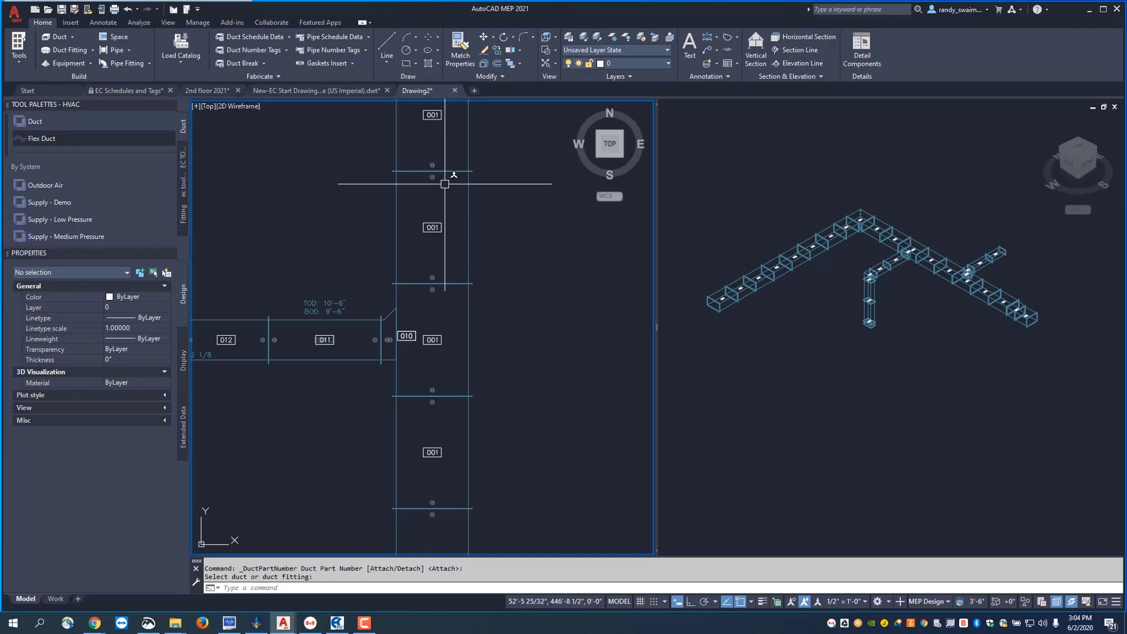
pyautogui.scroll(-2, 439, 236)
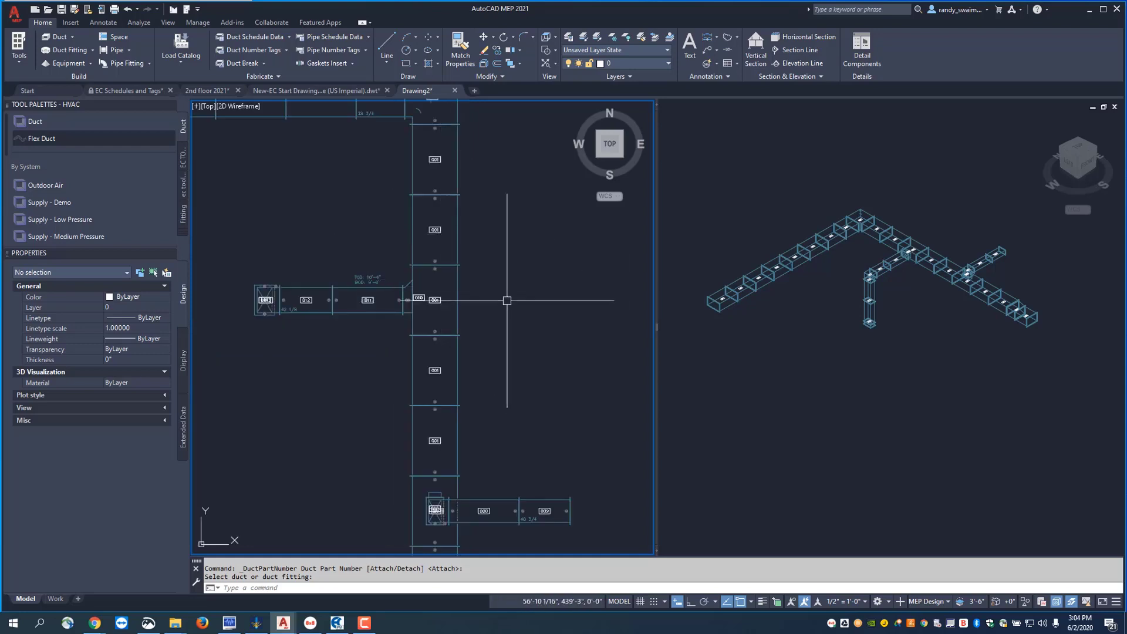
pyautogui.scroll(-2, 506, 300)
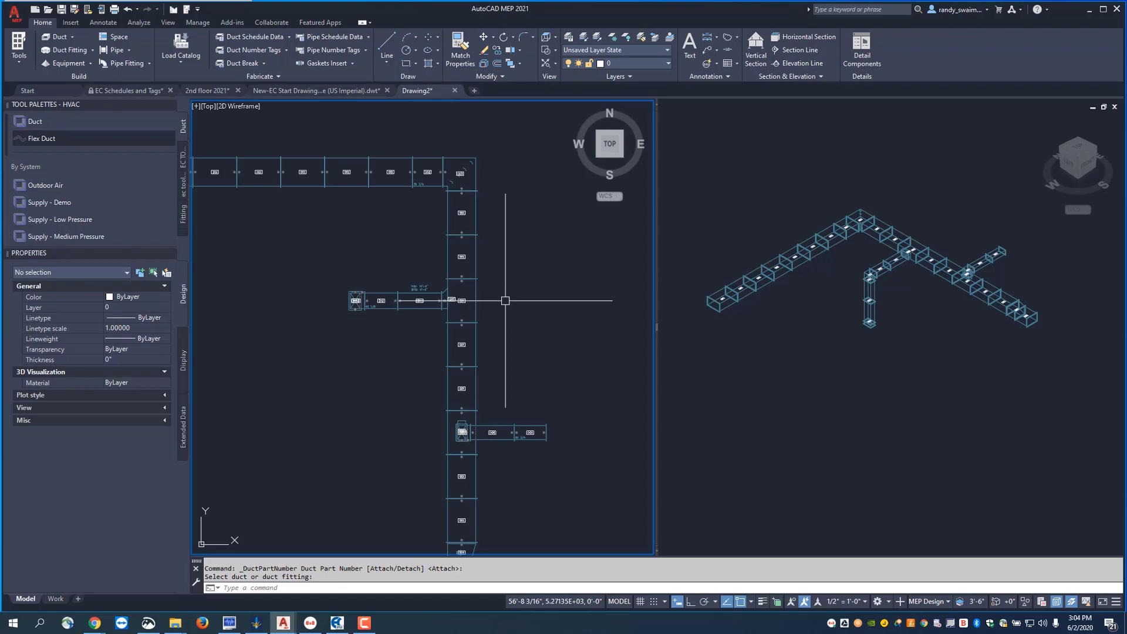
# - Open the Fabrication Palette and add a category named 'AHU-1 supply' under Drawing2
pyautogui.click(179, 62)
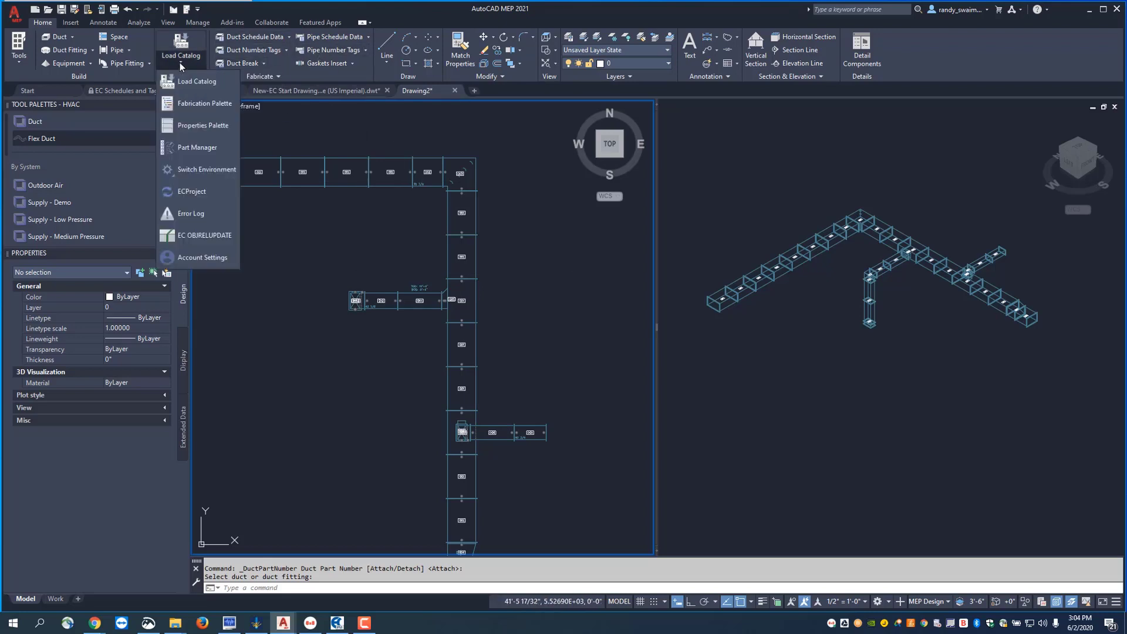
pyautogui.click(185, 104)
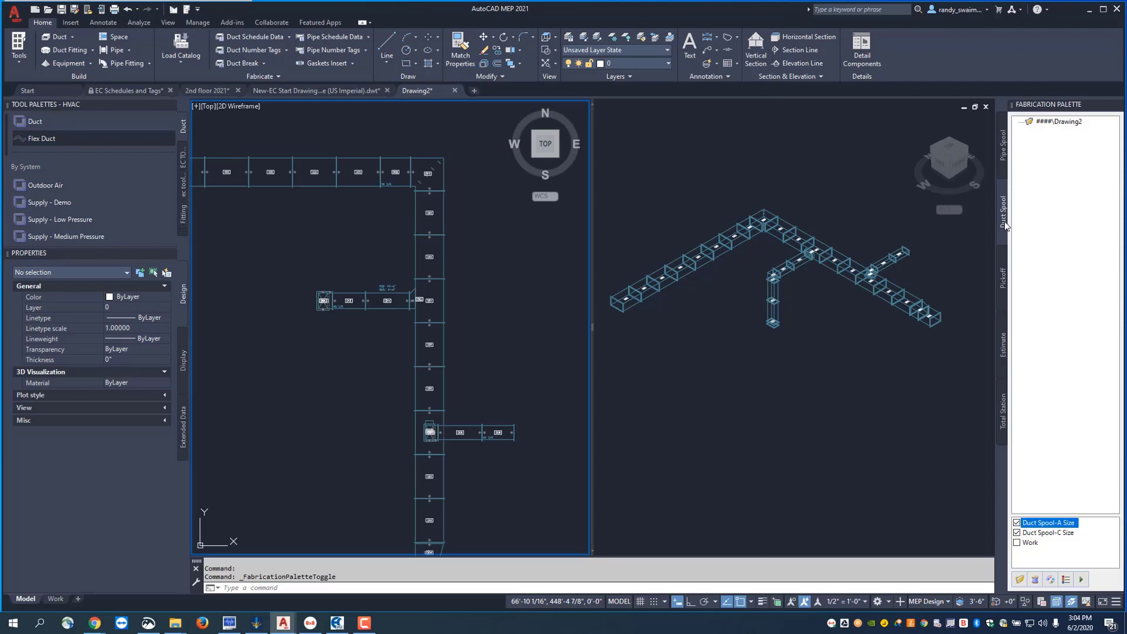
pyautogui.click(1051, 122)
pyautogui.rightClick(1048, 124)
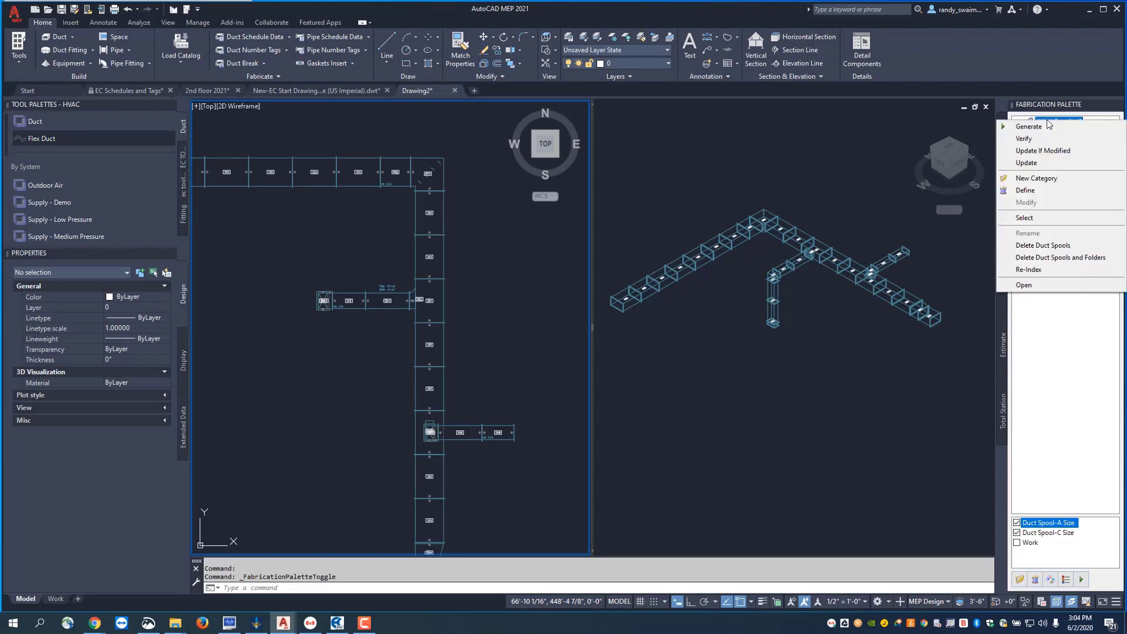
pyautogui.click(1040, 177)
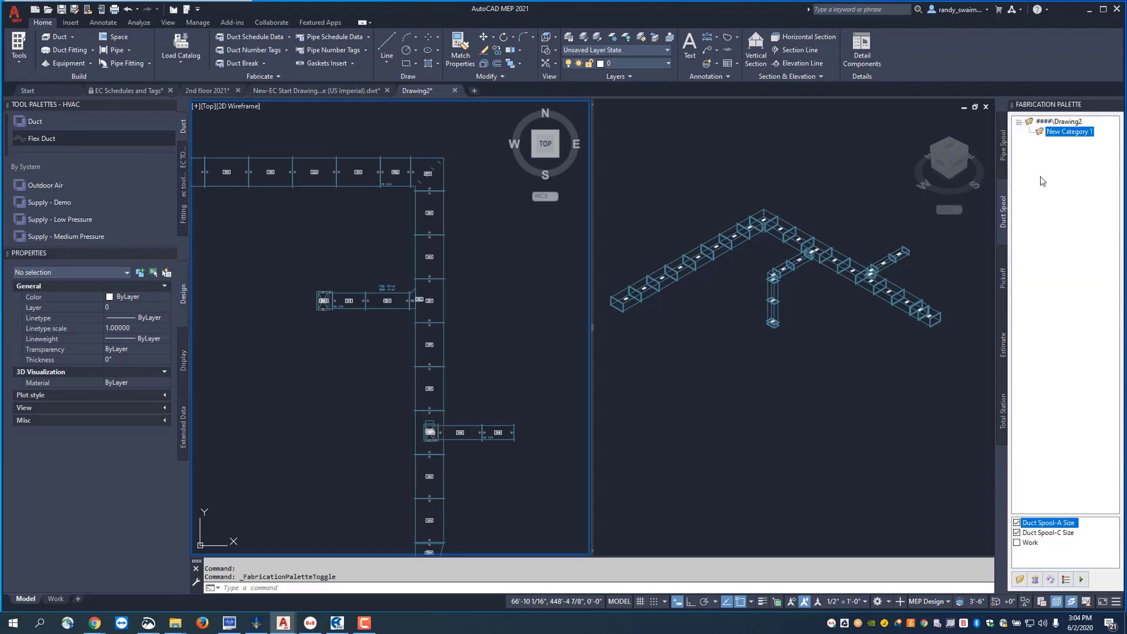
pyautogui.rightClick(1065, 135)
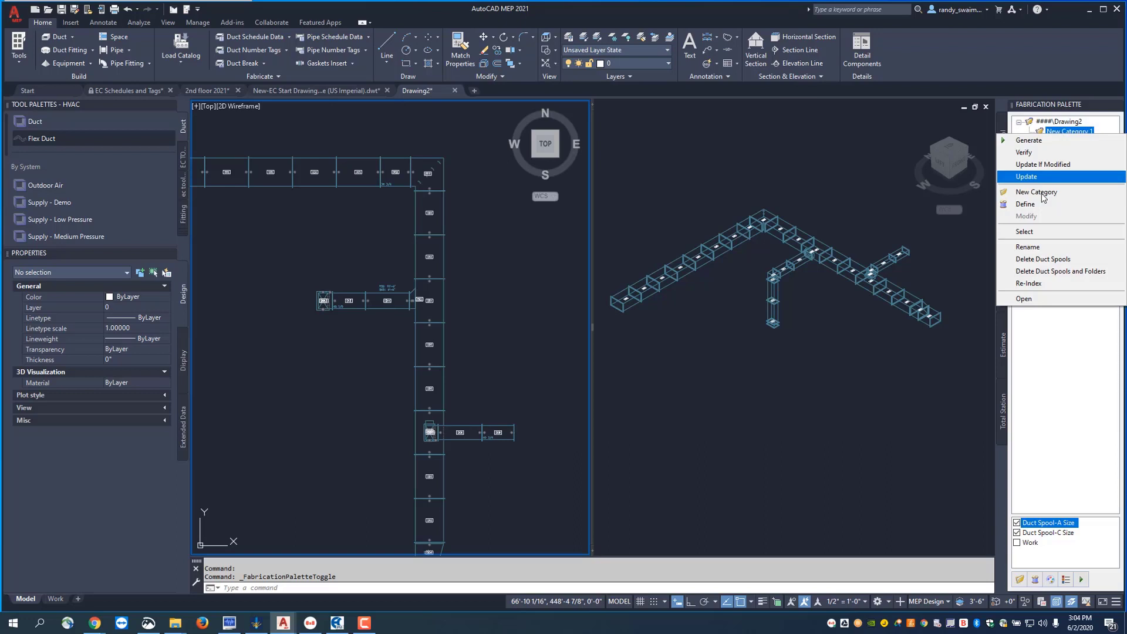
pyautogui.click(1036, 248)
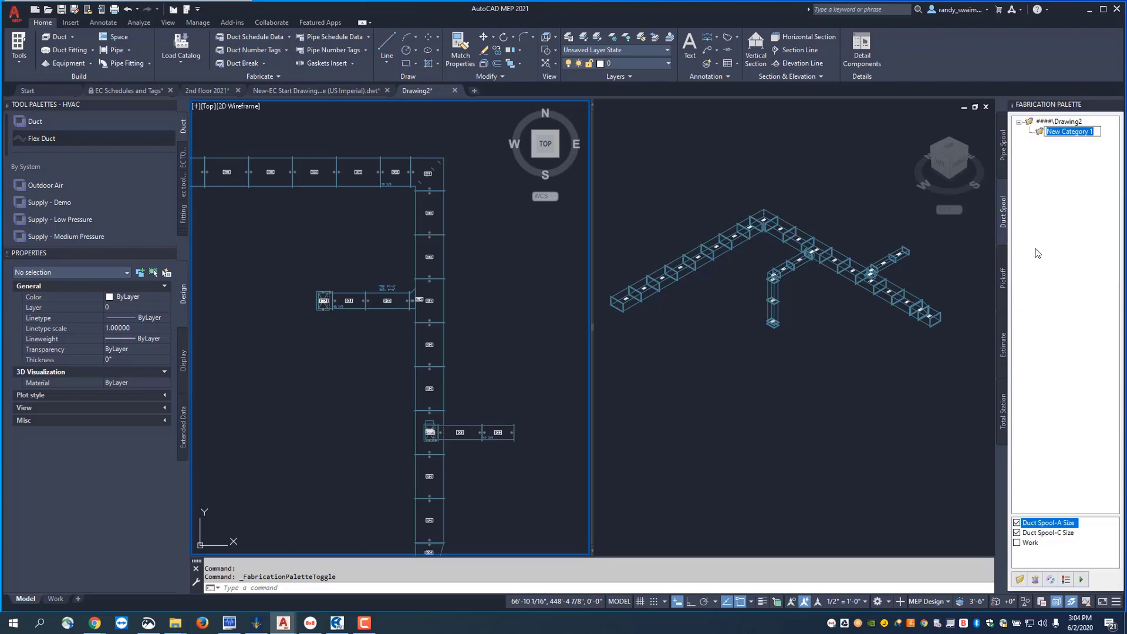
pyautogui.write('AHU-1 supply')
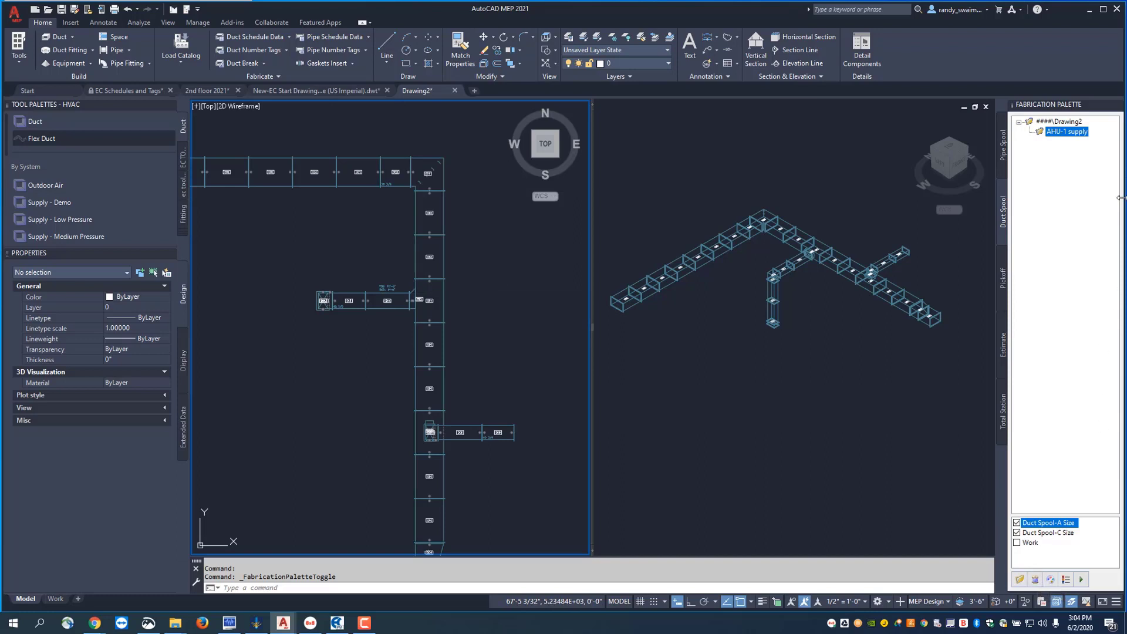
# - Start a spool in AHU-1 supply with both vertical ducts and the transition fitting, excluding duct 011
pyautogui.rightClick(1048, 134)
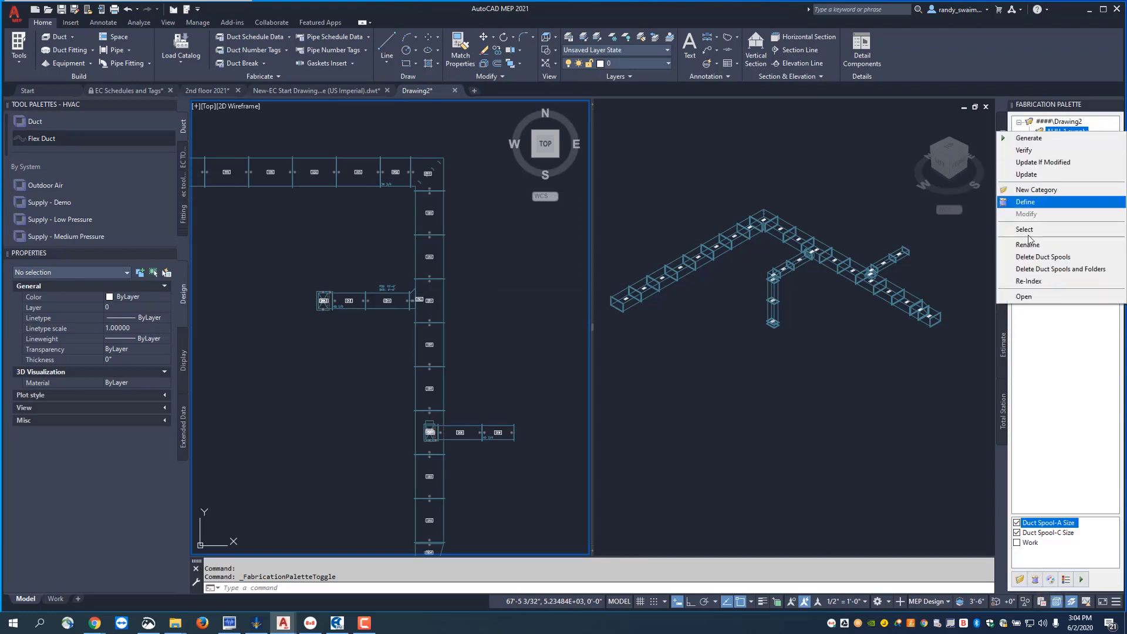
pyautogui.click(1026, 203)
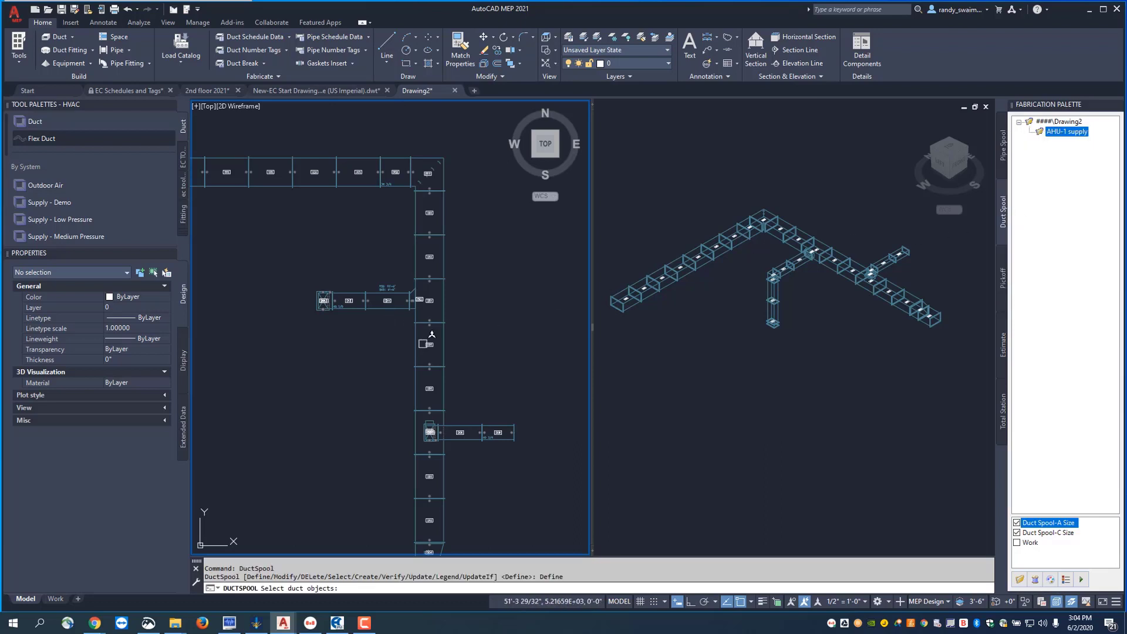
pyautogui.click(461, 340)
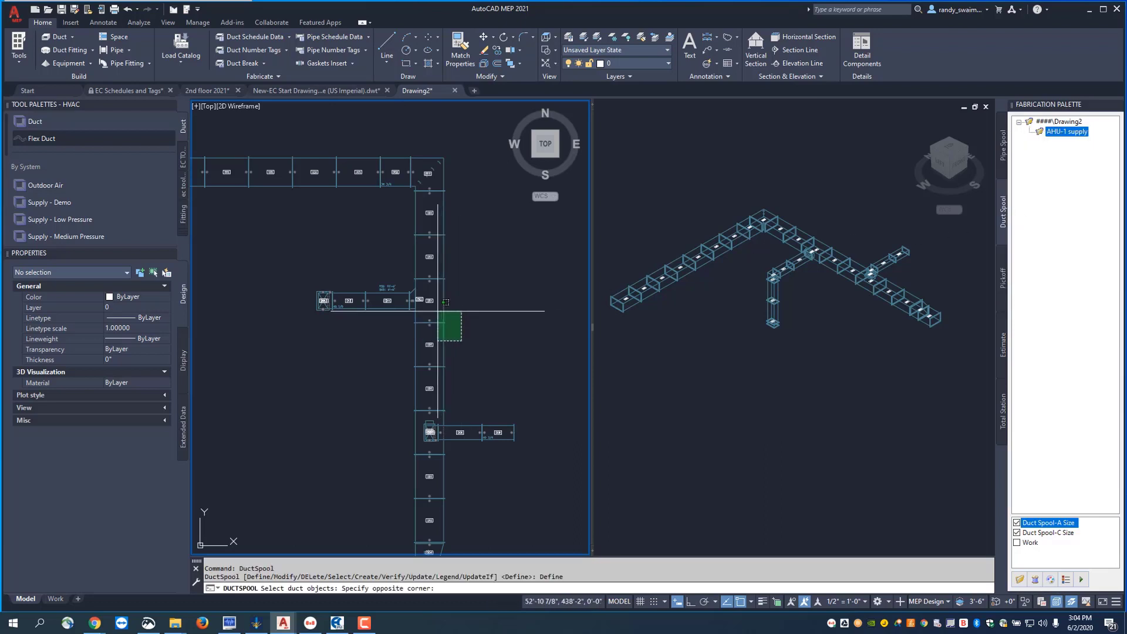
pyautogui.click(440, 309)
pyautogui.scroll(4, 426, 312)
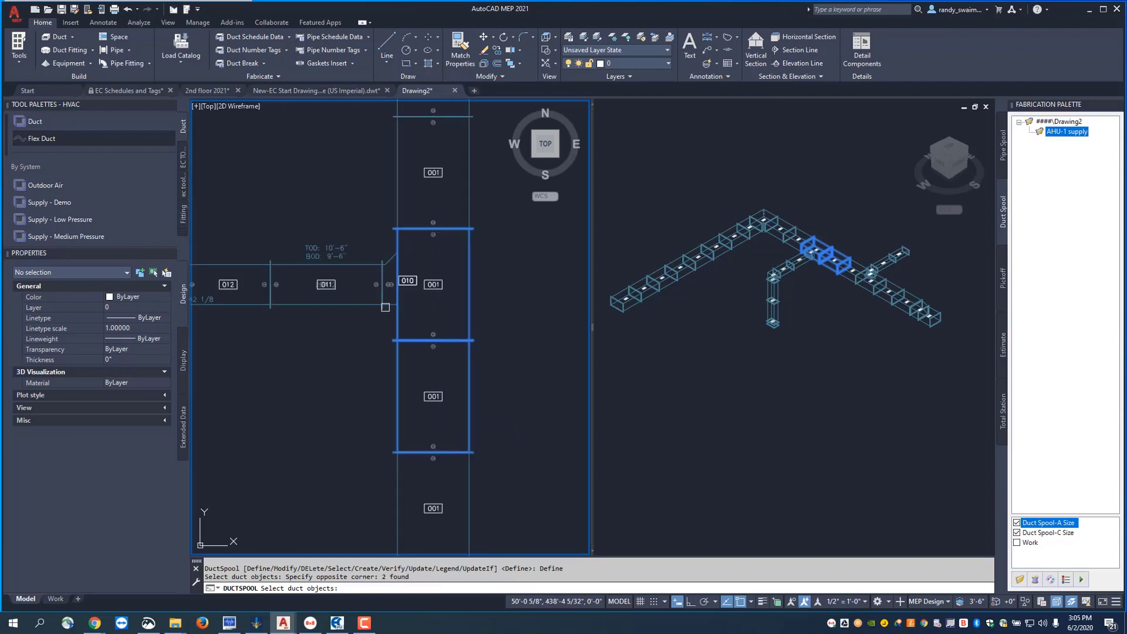
pyautogui.click(392, 303)
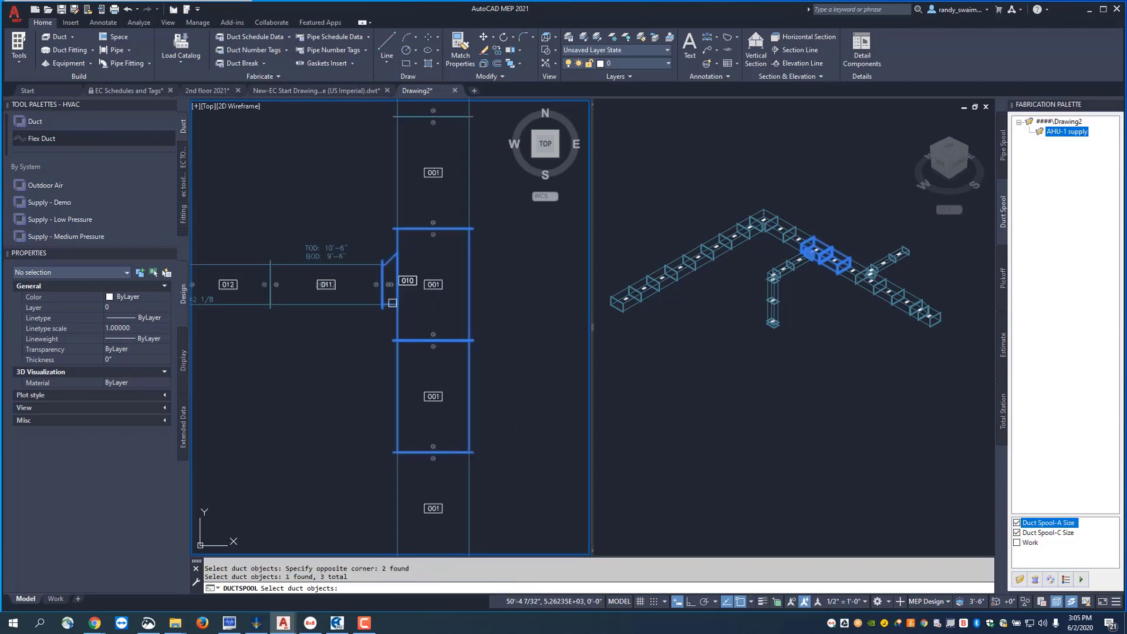
pyautogui.click(352, 305)
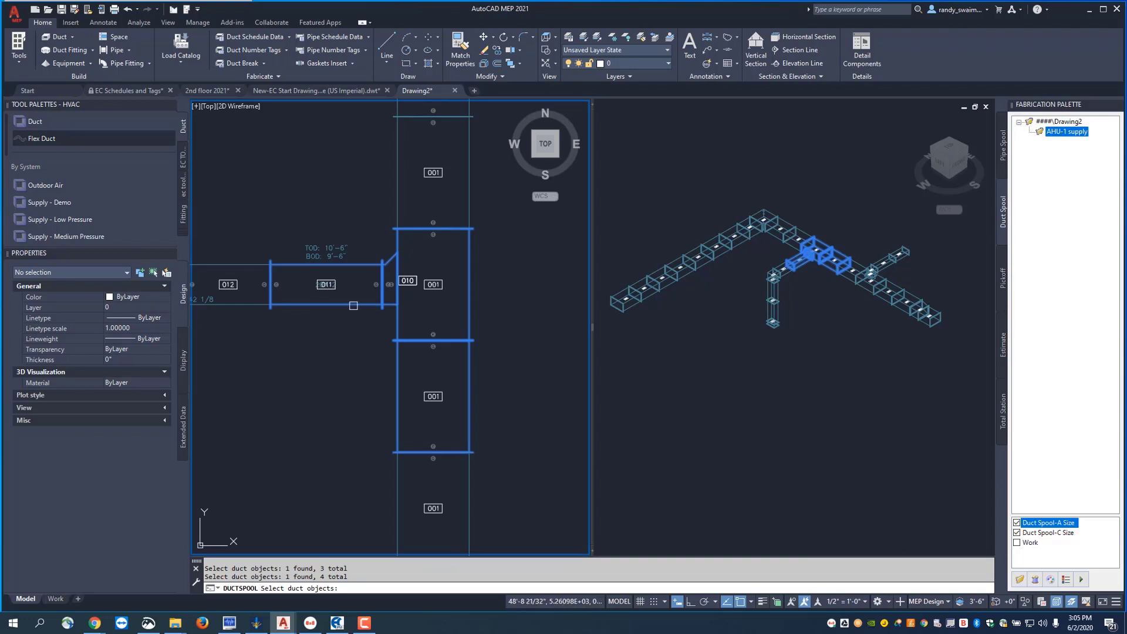
pyautogui.keyDown('shift'); pyautogui.click(354, 305); pyautogui.keyUp('shift')
pyautogui.scroll(-4, 278, 433)
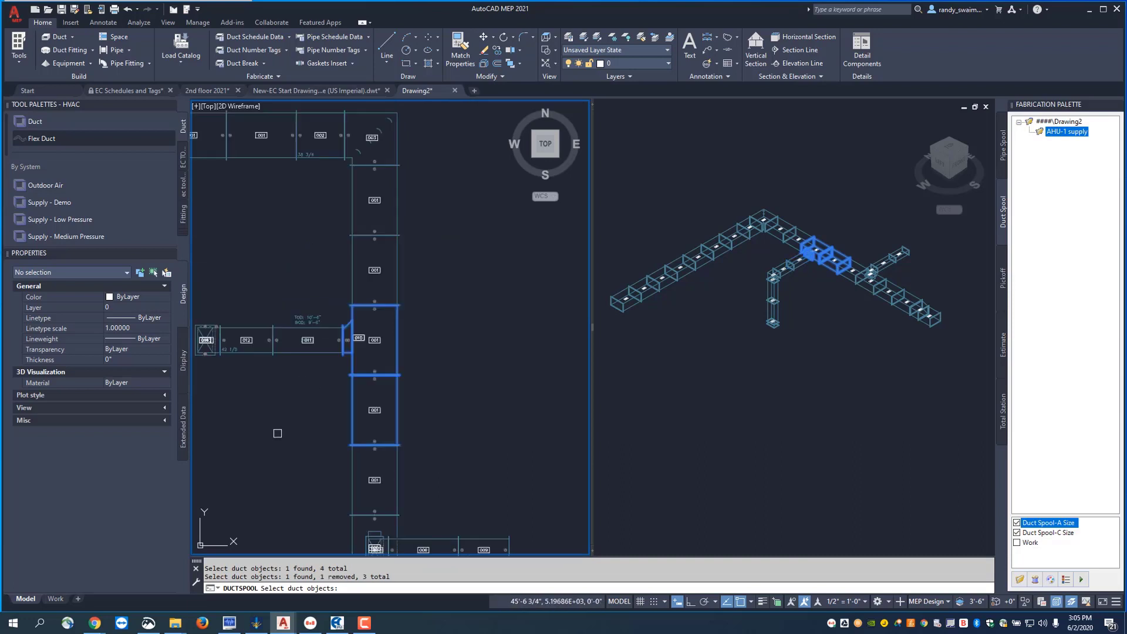
pyautogui.moveTo(405, 410); pyautogui.dragTo(491, 316, button='middle')
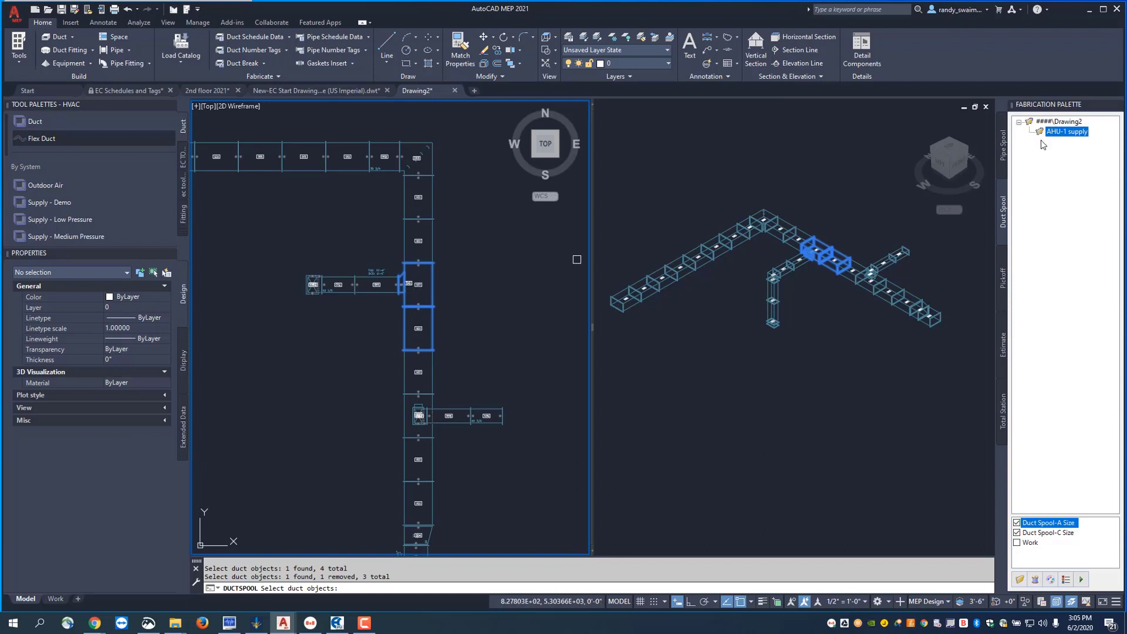
# - Finish the piece selection to create spool AHU-1 supply-001
pyautogui.rightClick(1064, 138)
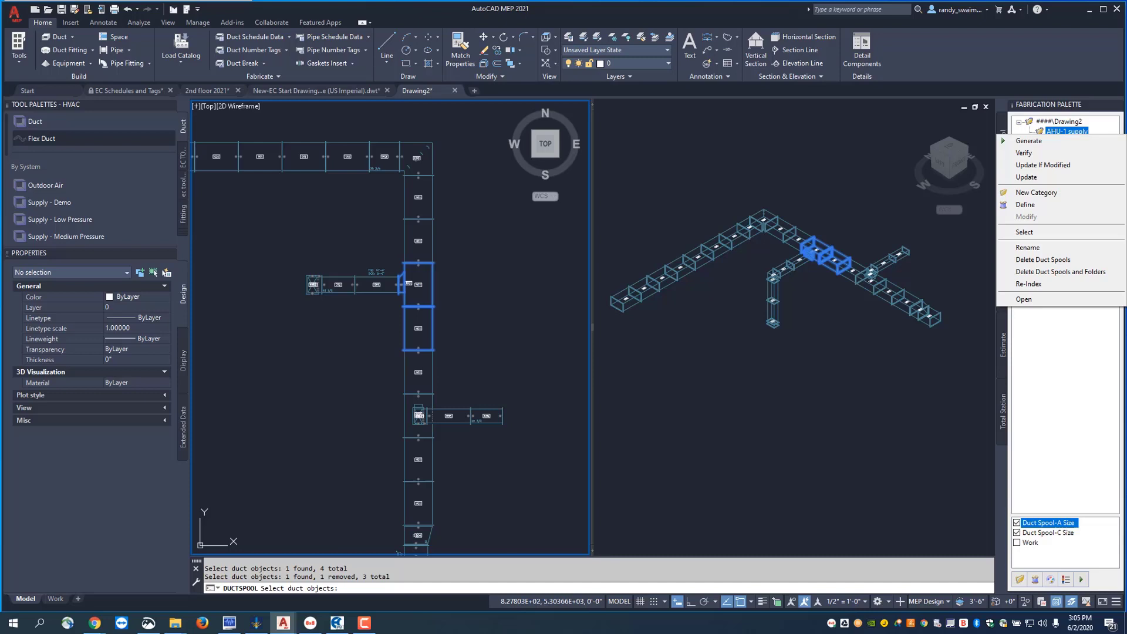
pyautogui.click(713, 398)
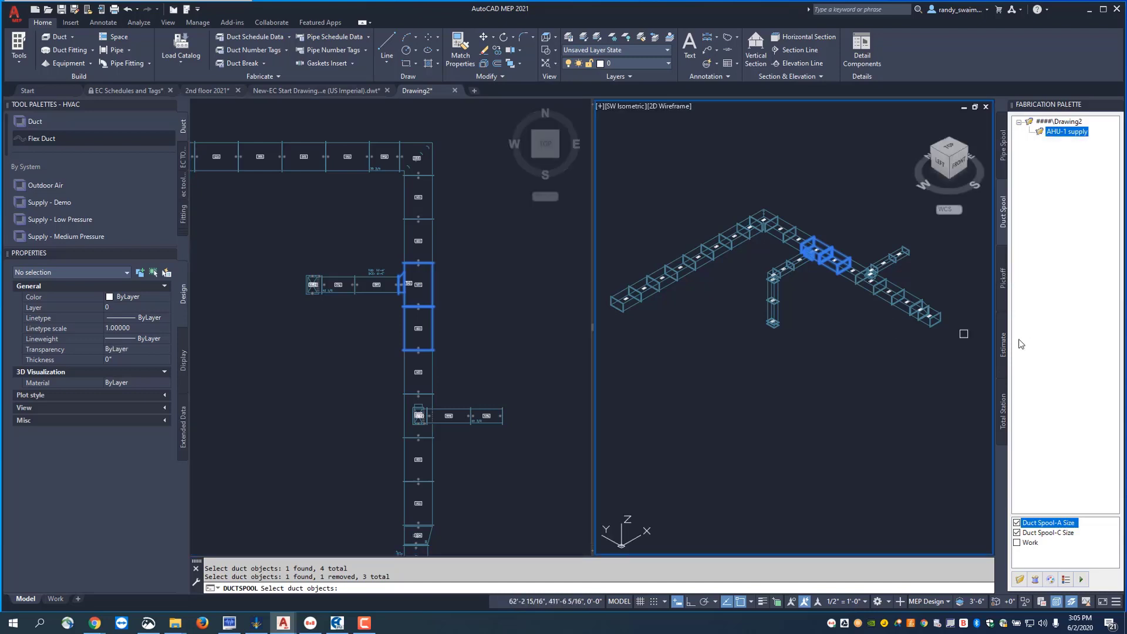
pyautogui.press('Return')
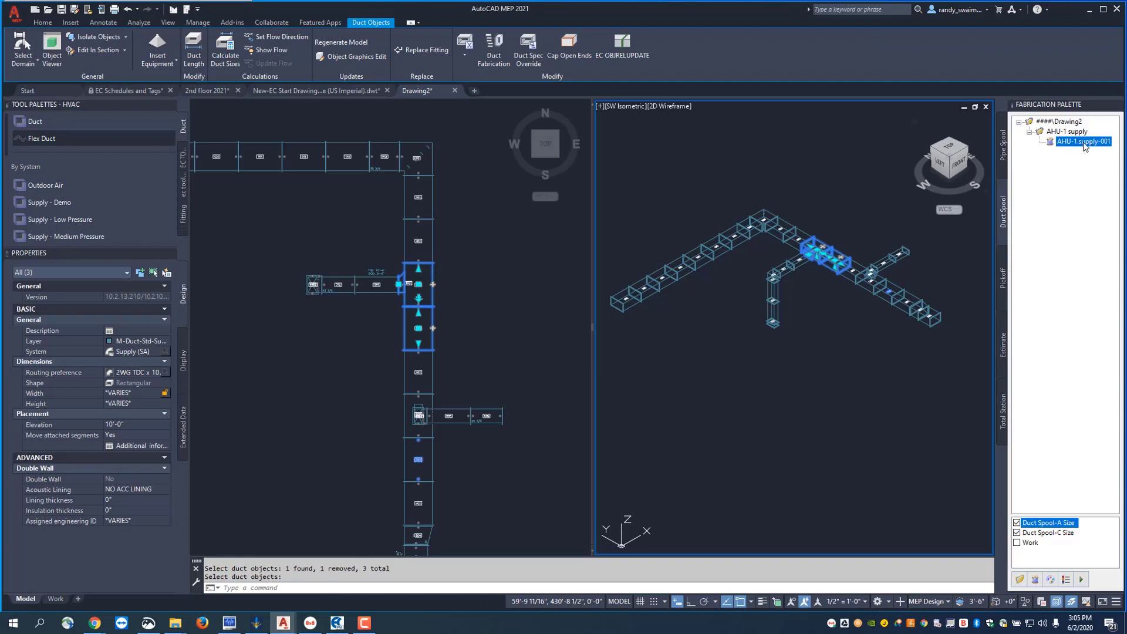
# - Open the AHU-1 supply-001 spool drawing from the Fabrication Palette
pyautogui.rightClick(1083, 143)
pyautogui.click(1022, 151)
pyautogui.press('Escape')
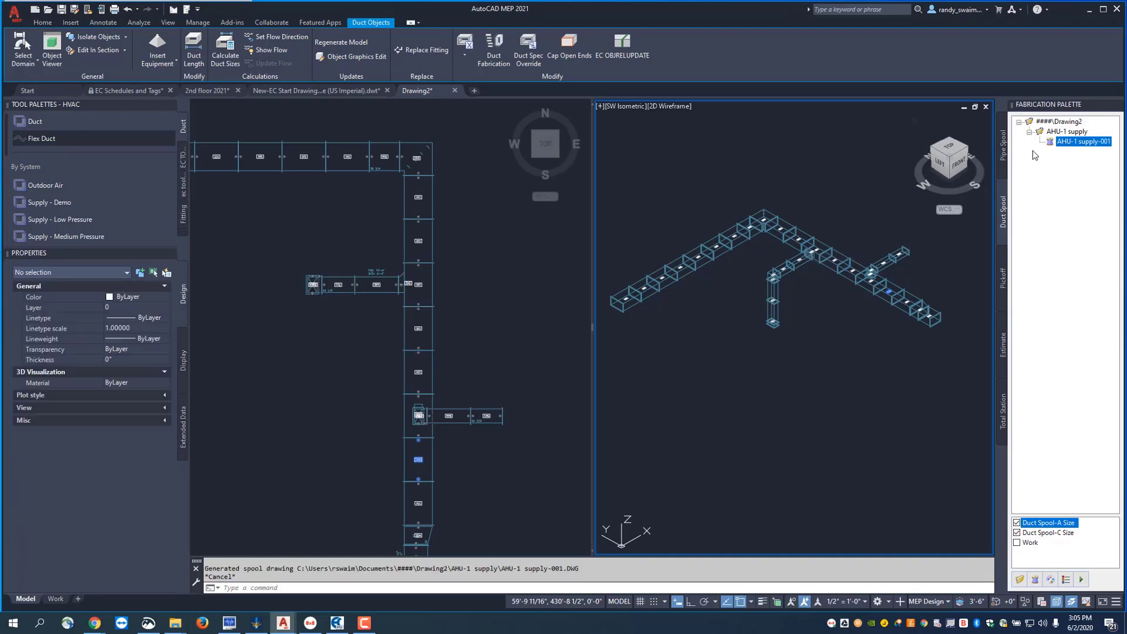
pyautogui.rightClick(1068, 145)
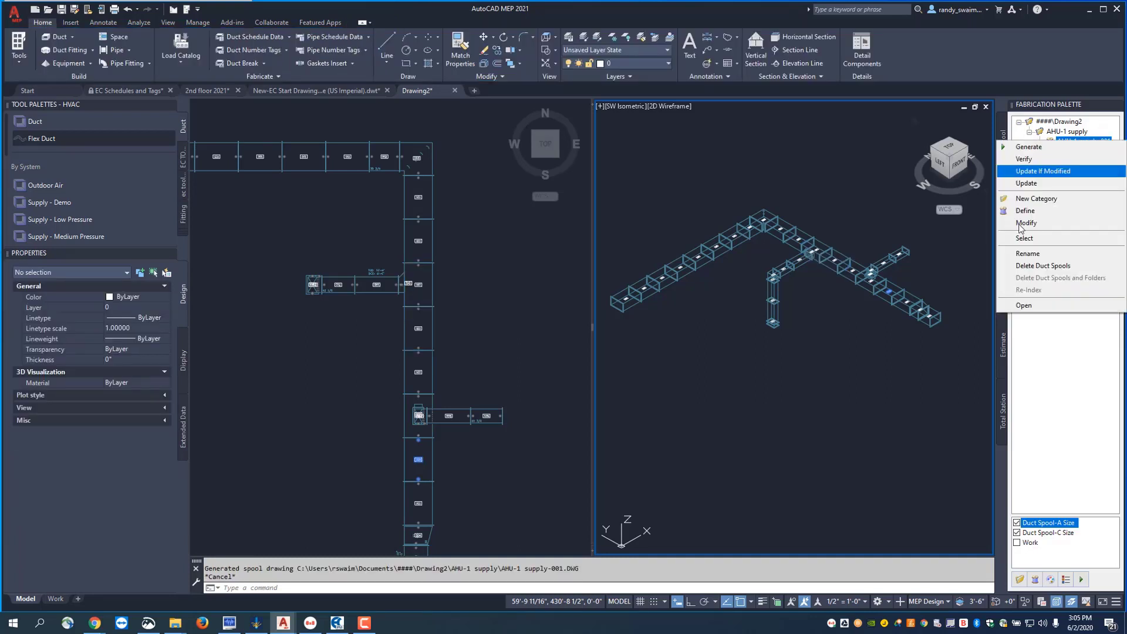
pyautogui.click(1016, 304)
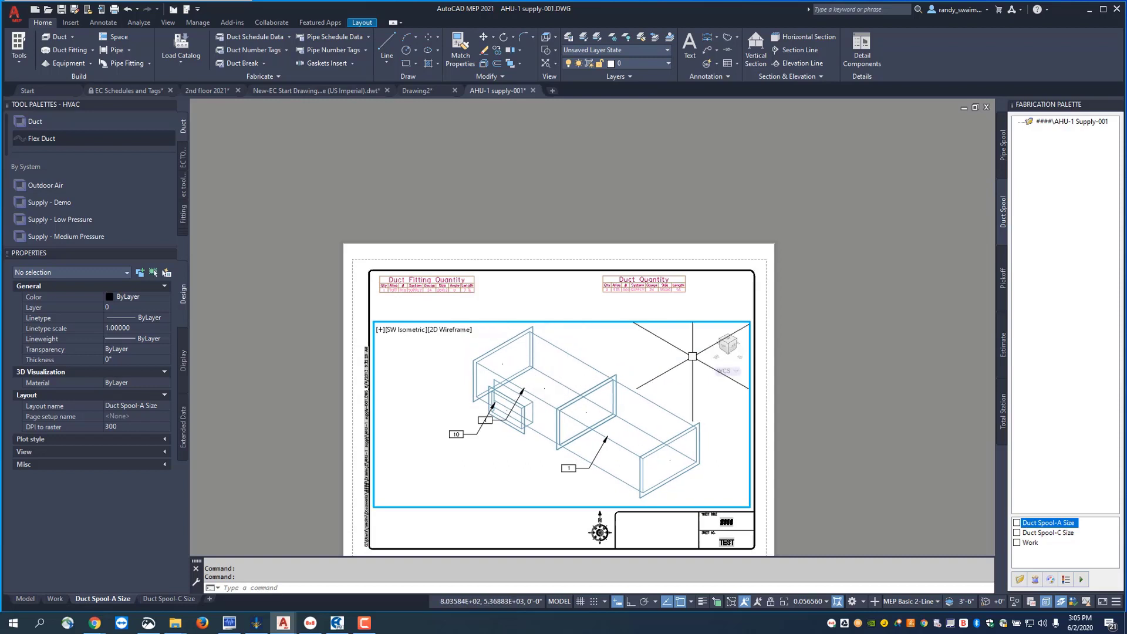
# - Switch the sheet viewport to a Top plan rotated 90° and fit the horizontal ducts
pyautogui.moveTo(667, 373)
pyautogui.mouseDown(button='middle')
pyautogui.moveTo(649, 377)
pyautogui.moveTo(672, 374)
pyautogui.mouseUp(button='middle')
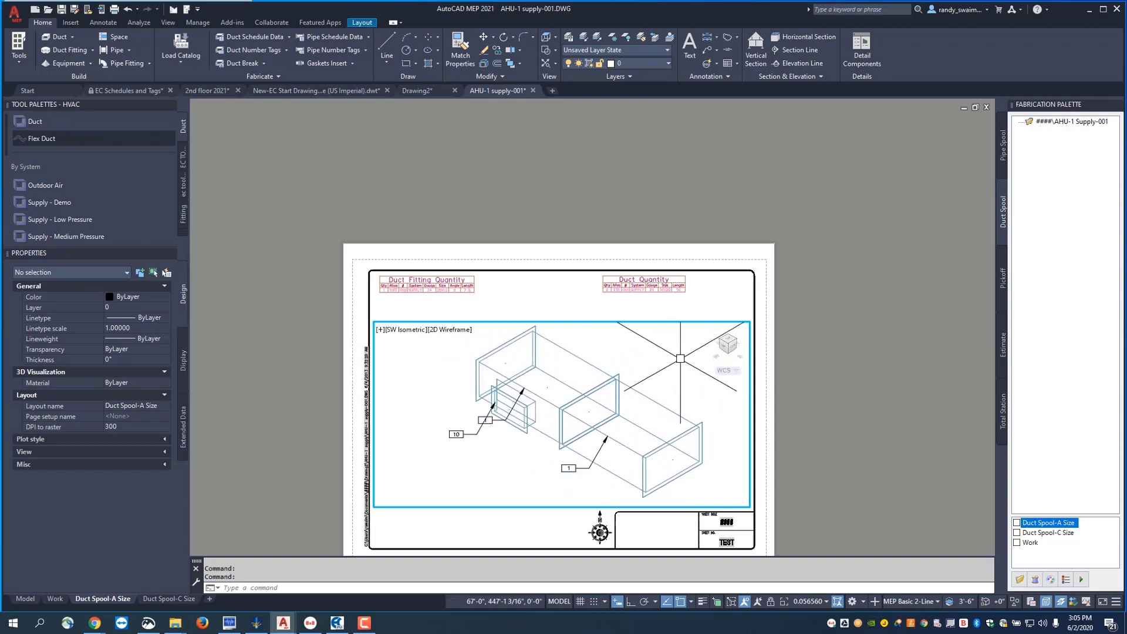
pyautogui.click(729, 340)
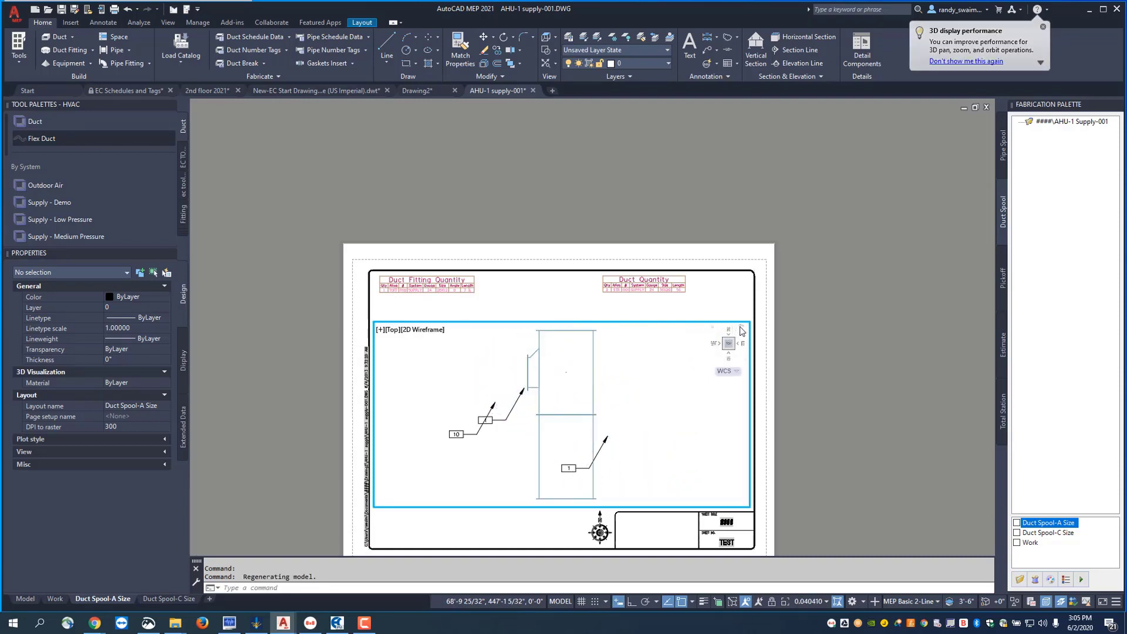
pyautogui.click(741, 329)
pyautogui.moveTo(590, 408); pyautogui.dragTo(559, 369, button='middle')
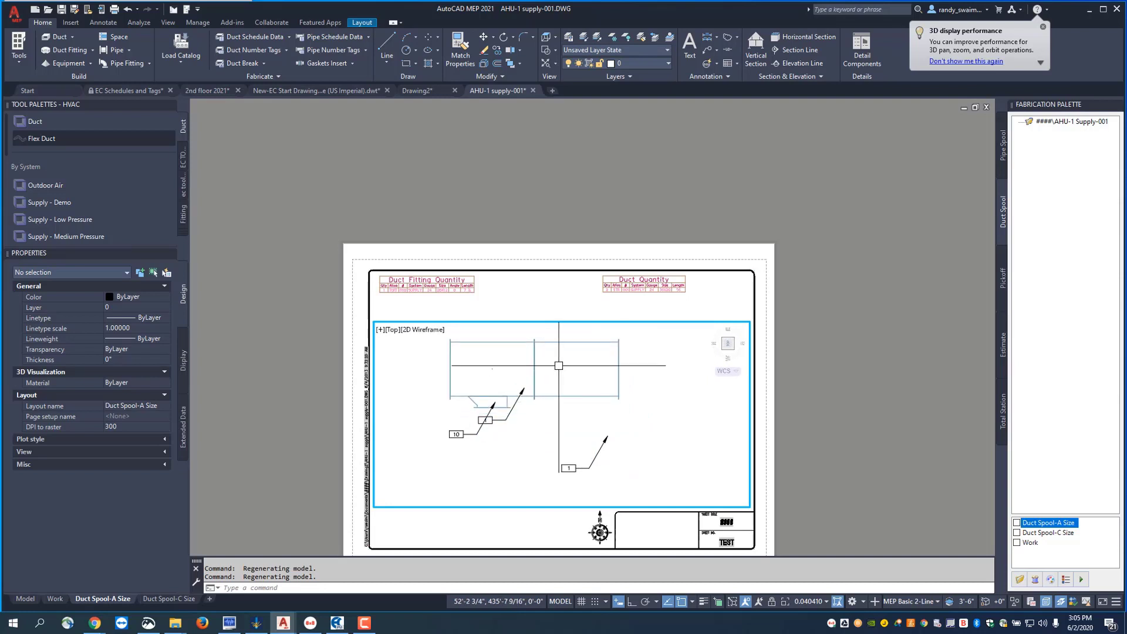
pyautogui.scroll(-1, 558, 366)
pyautogui.scroll(1, 566, 365)
pyautogui.scroll(-2, 569, 368)
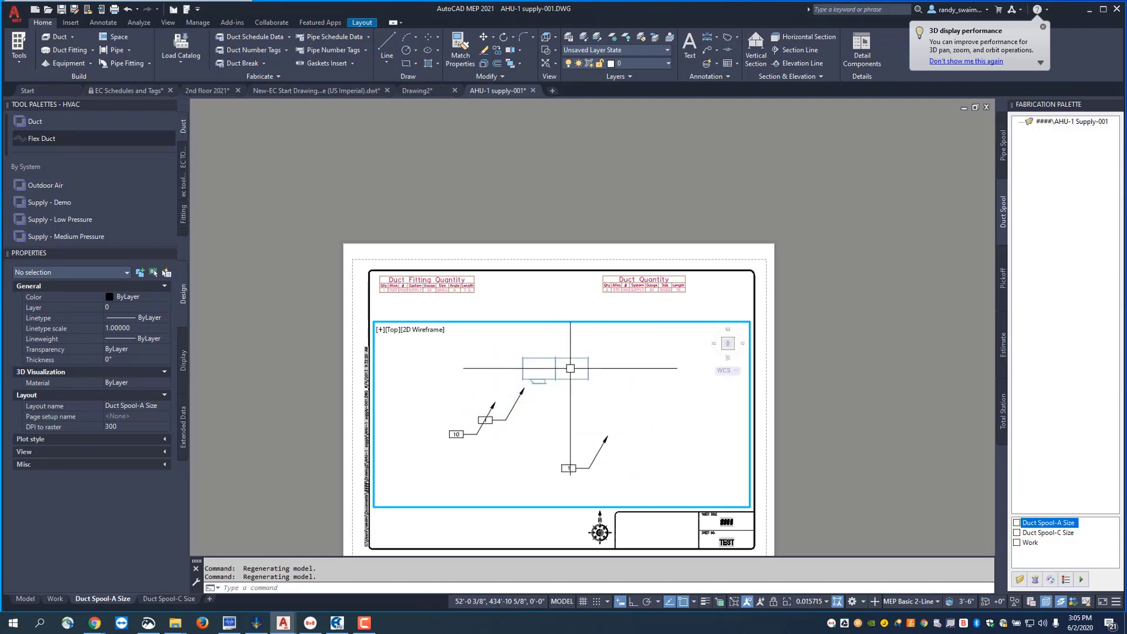
pyautogui.scroll(1, 570, 368)
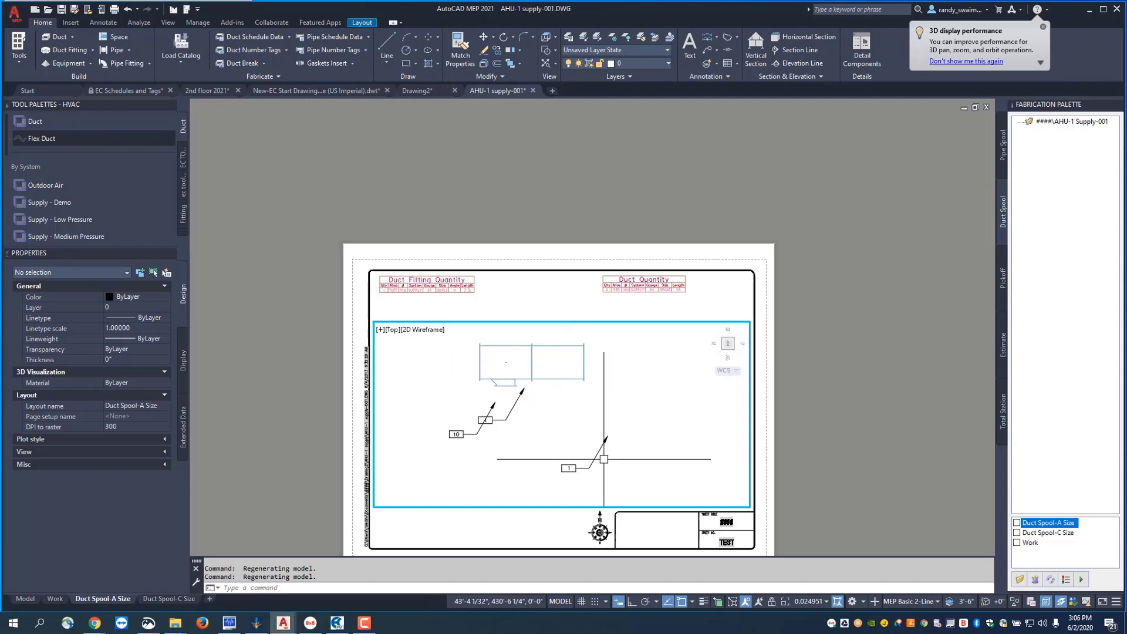
# - Re-associate the duct part tags and move the lower 1 tag above the left duct
pyautogui.click(266, 51)
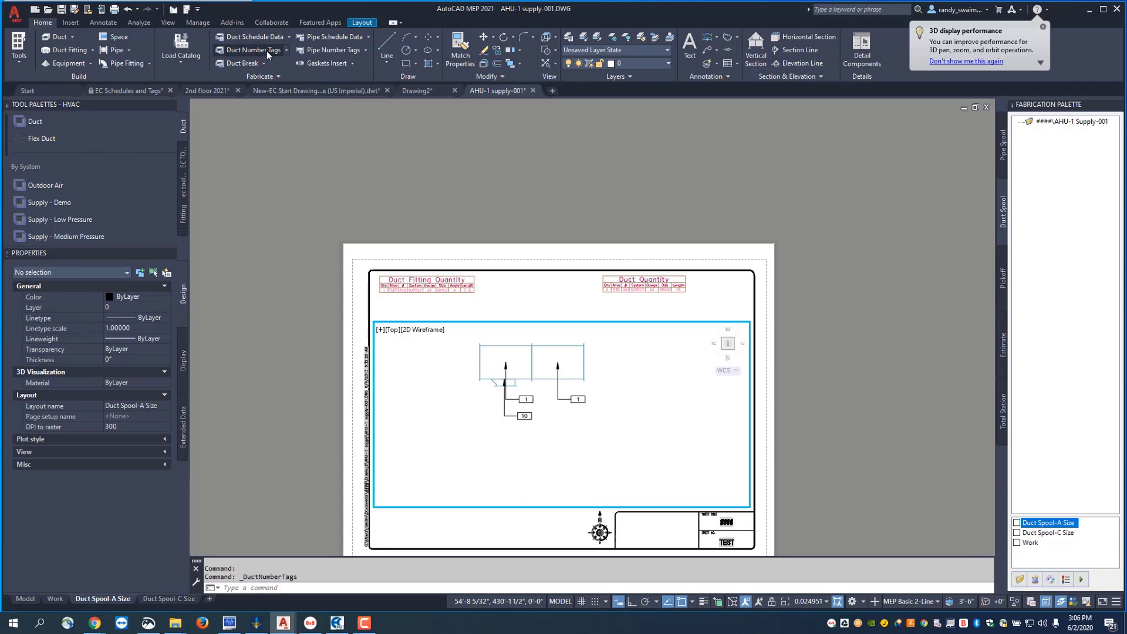
pyautogui.doubleClick(836, 382)
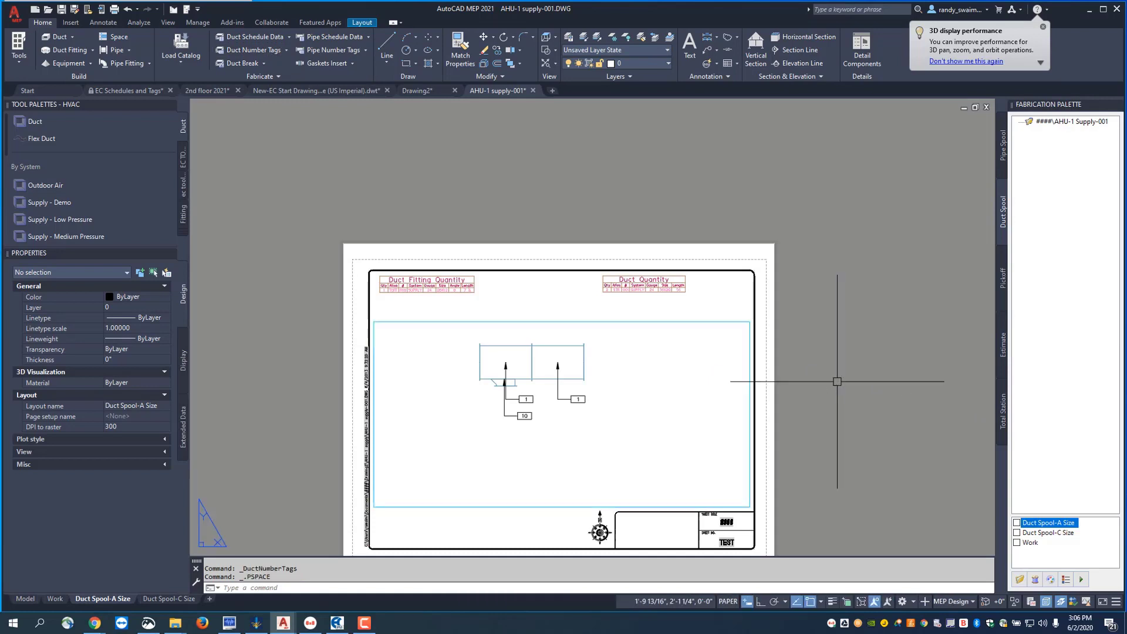
pyautogui.click(526, 400)
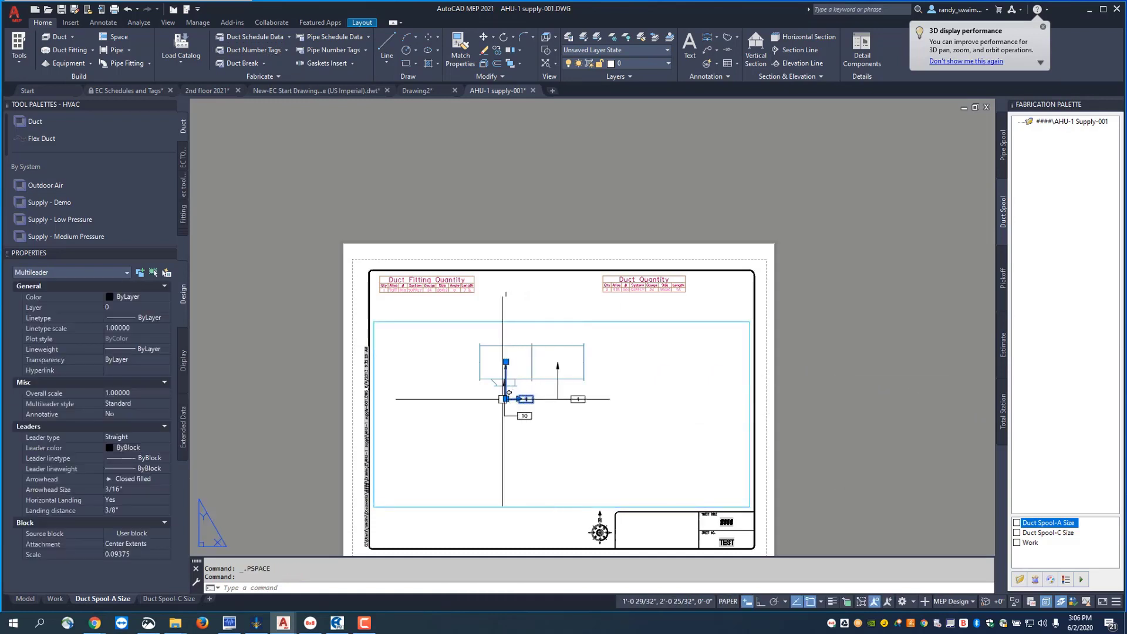
pyautogui.click(506, 398)
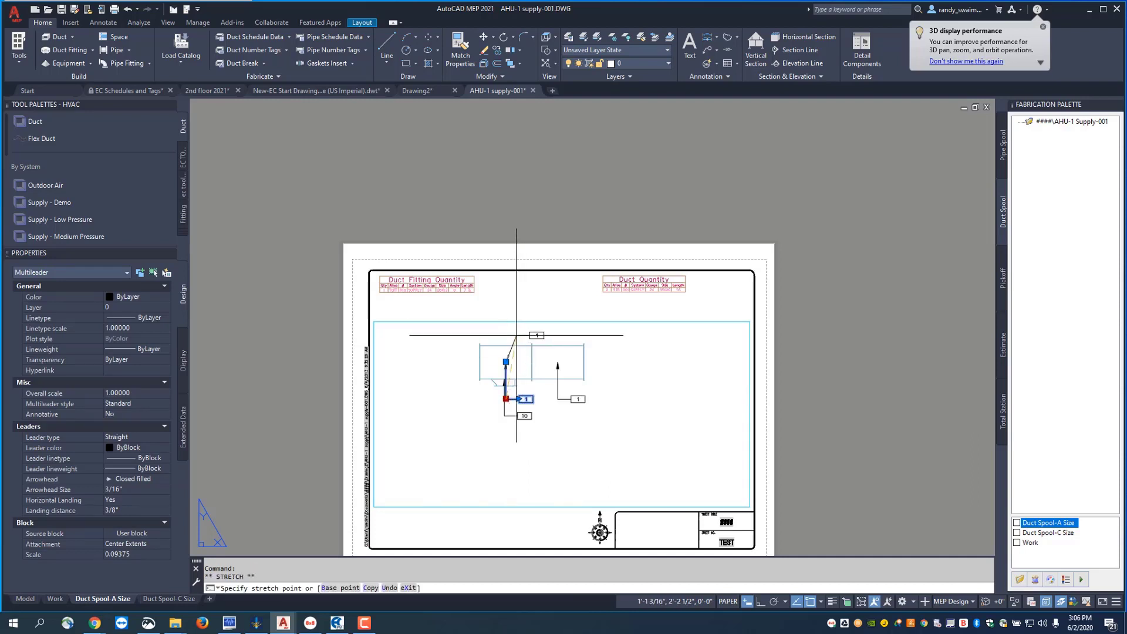
pyautogui.click(514, 334)
pyautogui.press('Escape')
pyautogui.press('Escape')
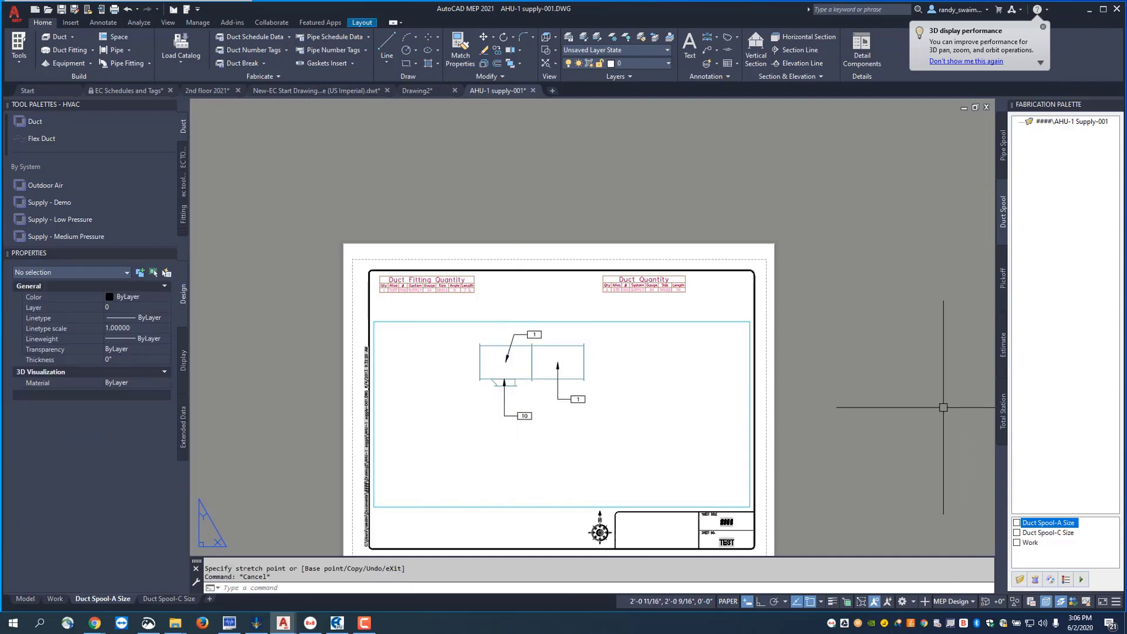
pyautogui.scroll(4, 405, 306)
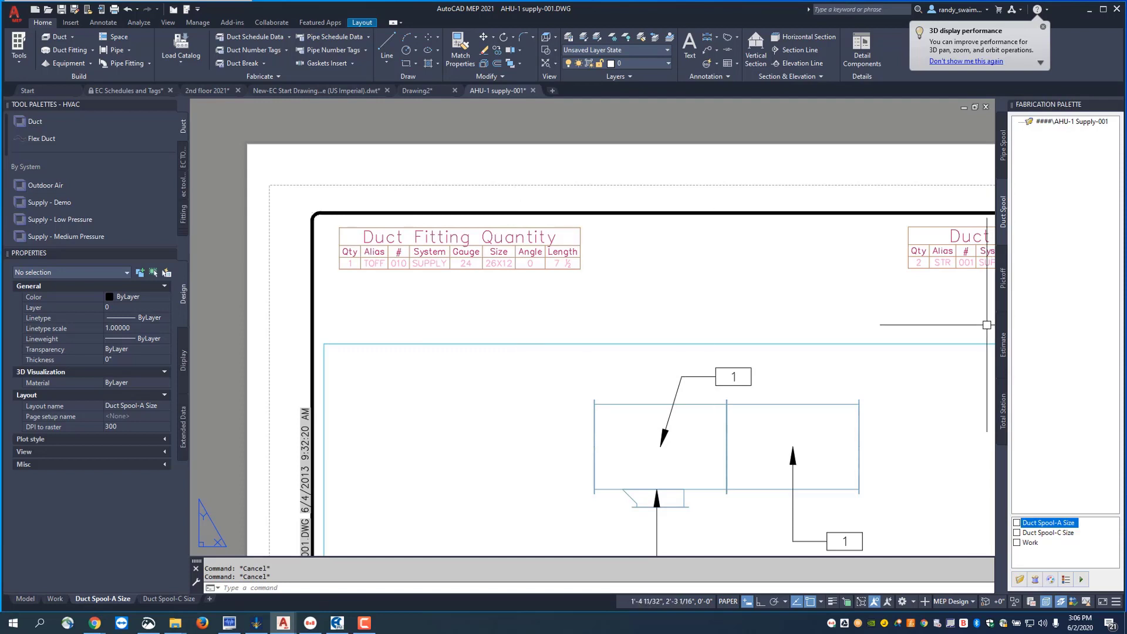
pyautogui.scroll(-2, 985, 326)
pyautogui.moveTo(986, 326); pyautogui.dragTo(760, 272, button='middle')
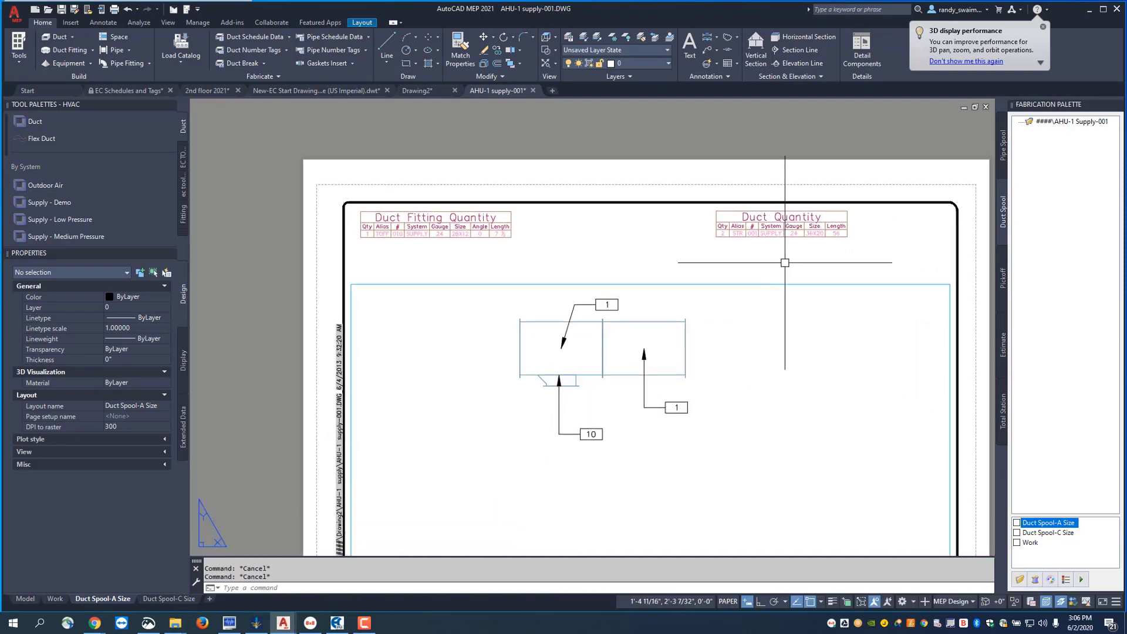
pyautogui.moveTo(747, 392); pyautogui.dragTo(732, 314, button='middle')
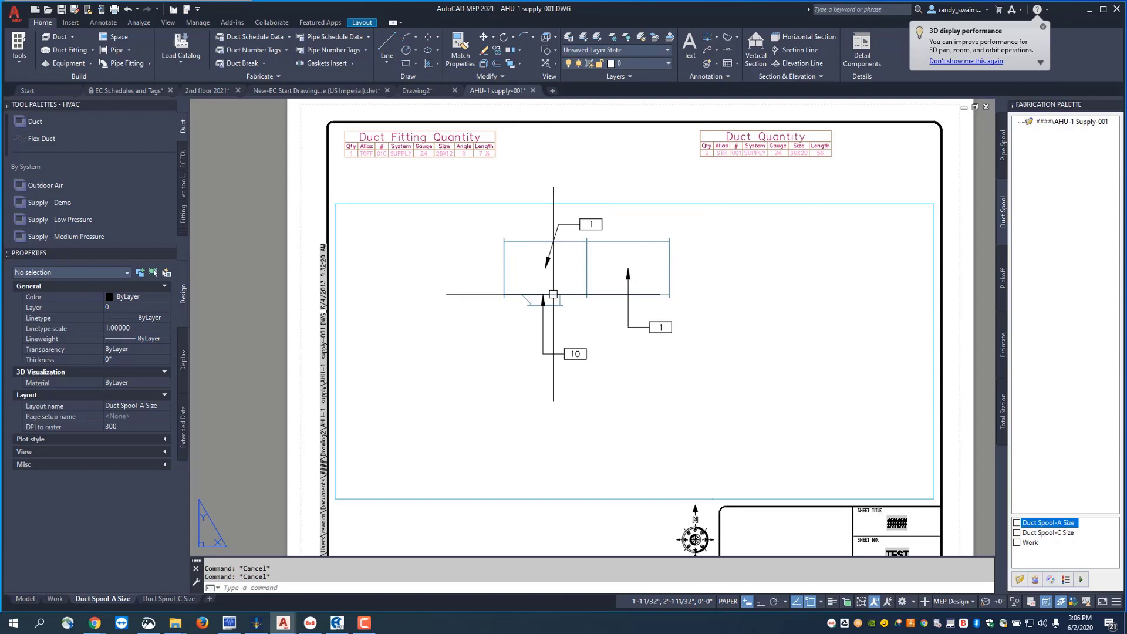
# - Run Duct Dimension All to add length dimensions beneath both spool ducts
pyautogui.click(287, 51)
pyautogui.click(244, 180)
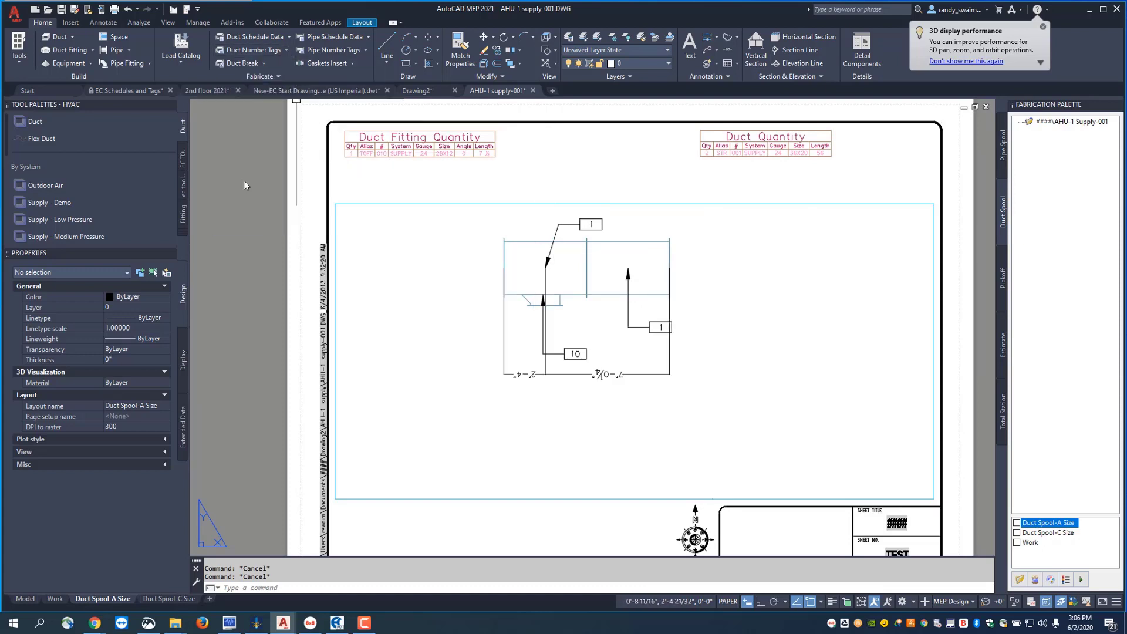